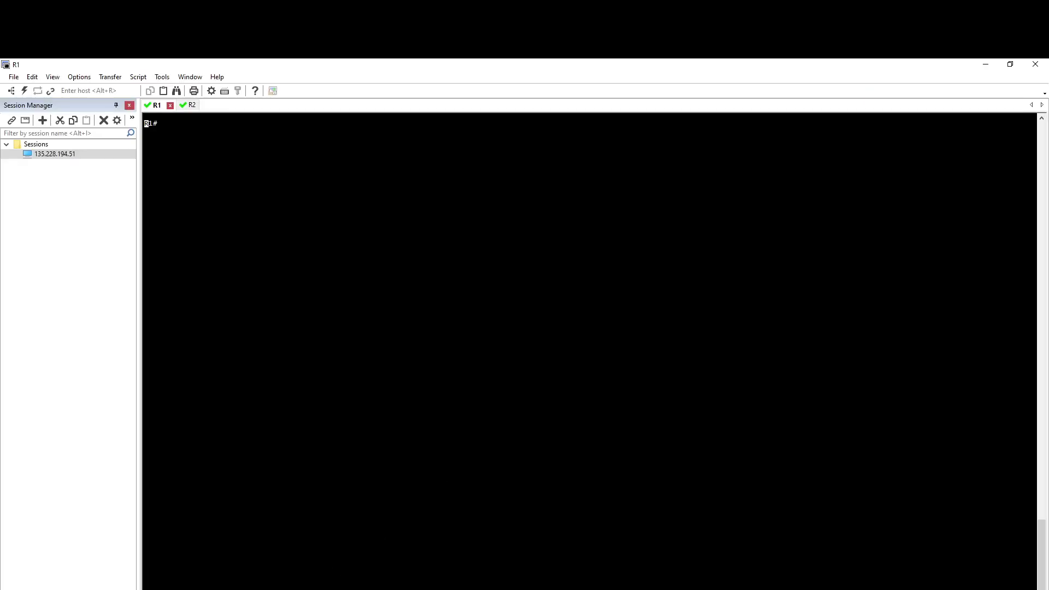
Leave the OSPF Router ID selection slide for the R1 terminal session.
key("Return")
Check R1's OSPF neighbors and interface addresses with show ip ospf neighbor and show ip int brief.
type("show ip ospf nei")
key("Tab")
key("Return")
key("Return")
key("Return")
key("Return")
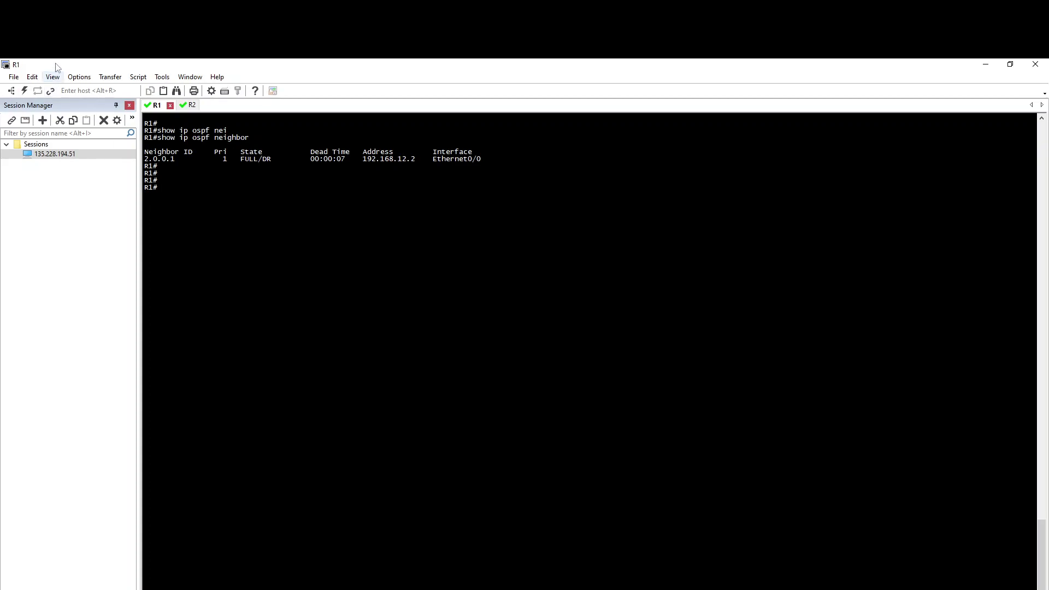
type("show ip int br")
key("Tab")
key("Return")
key("Return")
key("Return")
key("Return")
Enter OSPF process 1 configuration on R1 via conf t and router ospf 1.
type("conf router osp")
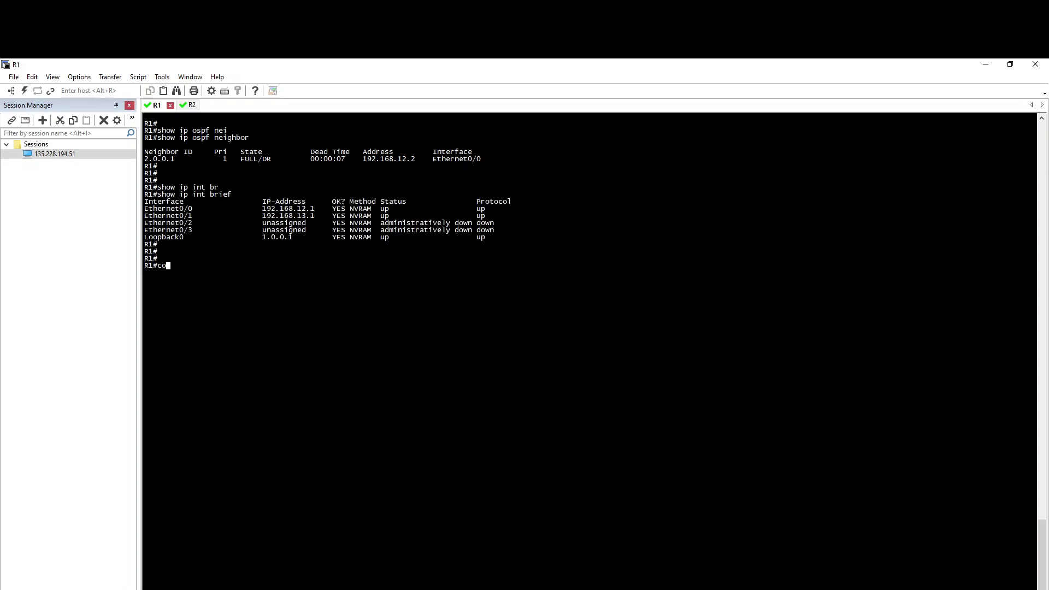
key("Tab")
key("Return")
type("conf ")
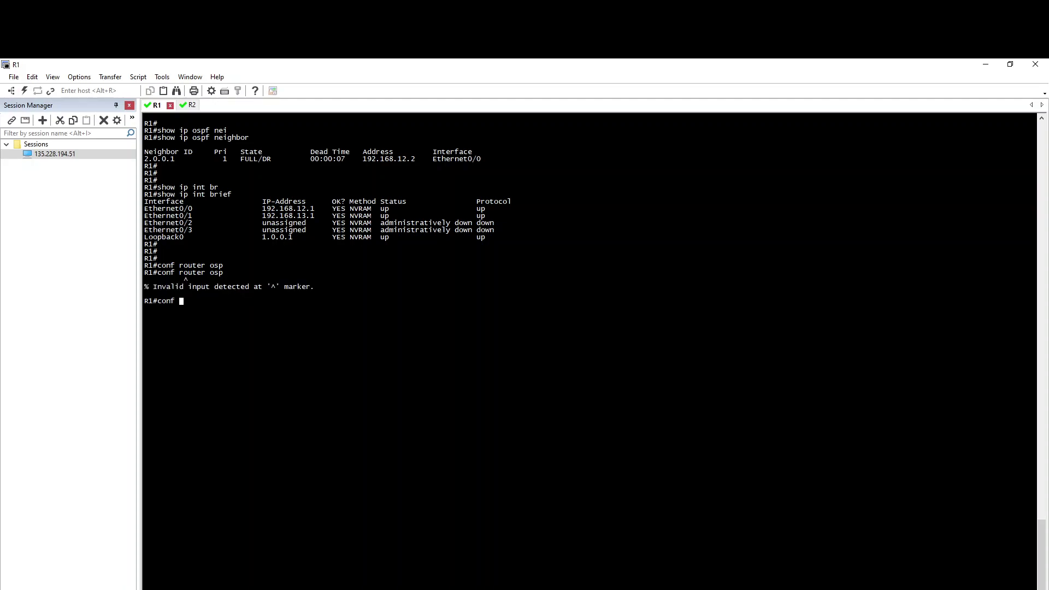
type("t")
key("Return")
type("r")
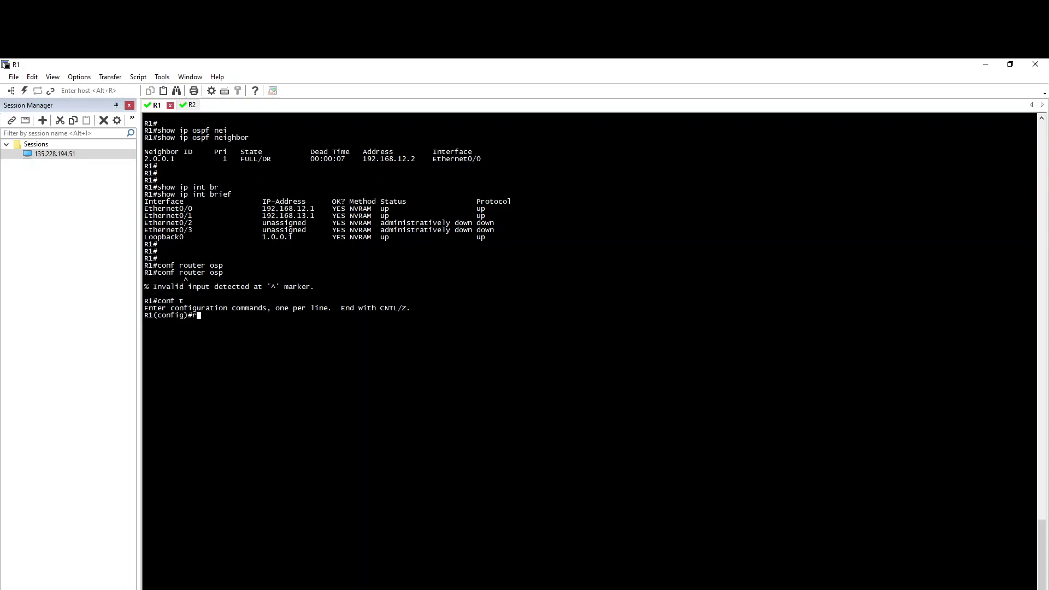
type("outer osp")
key("Tab")
type("1")
key("Return")
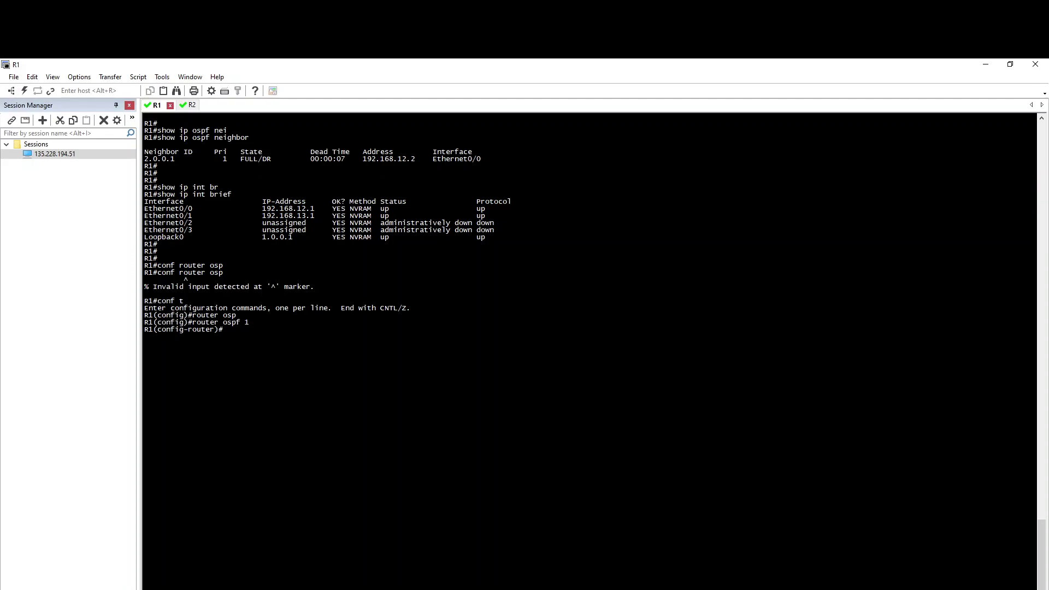
Show the OSPF section of the running config and point out the network statement.
type("do show run | sec router ospf")
key("Return")
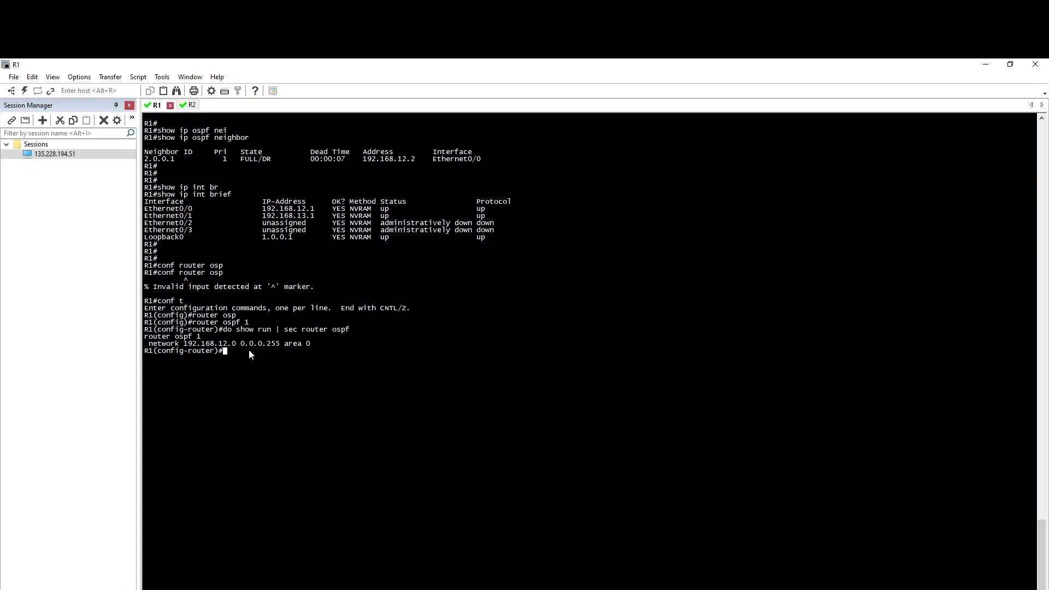
left_click_drag(145, 343, 385, 362)
left_click(345, 370)
Set the OSPF router-id to 9.9.9.9 and exit configuration mode.
key("Return")
type("router")
key("Tab")
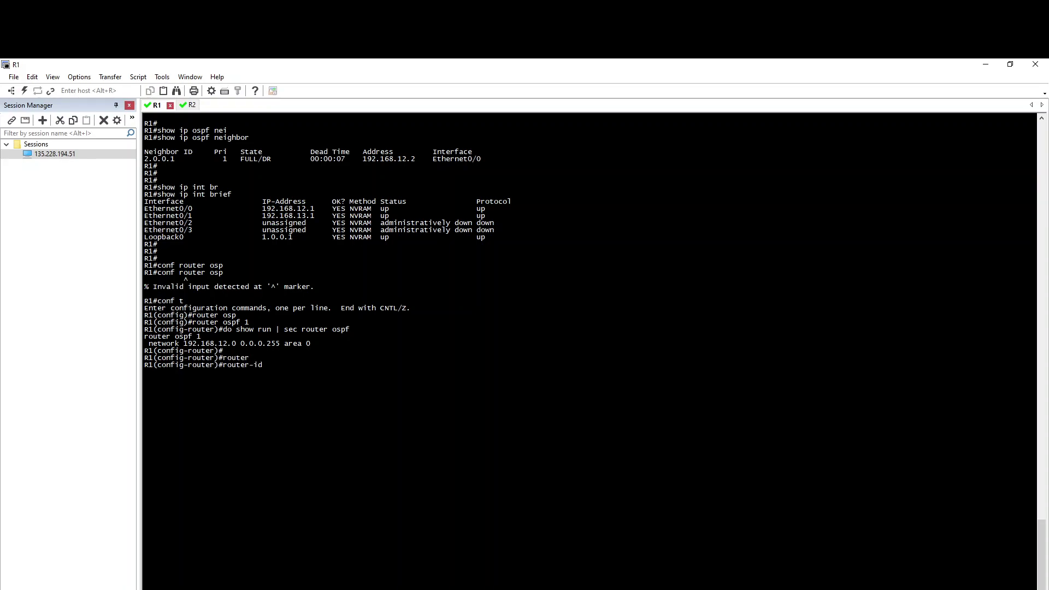
type("9.9.9.9")
key("Return")
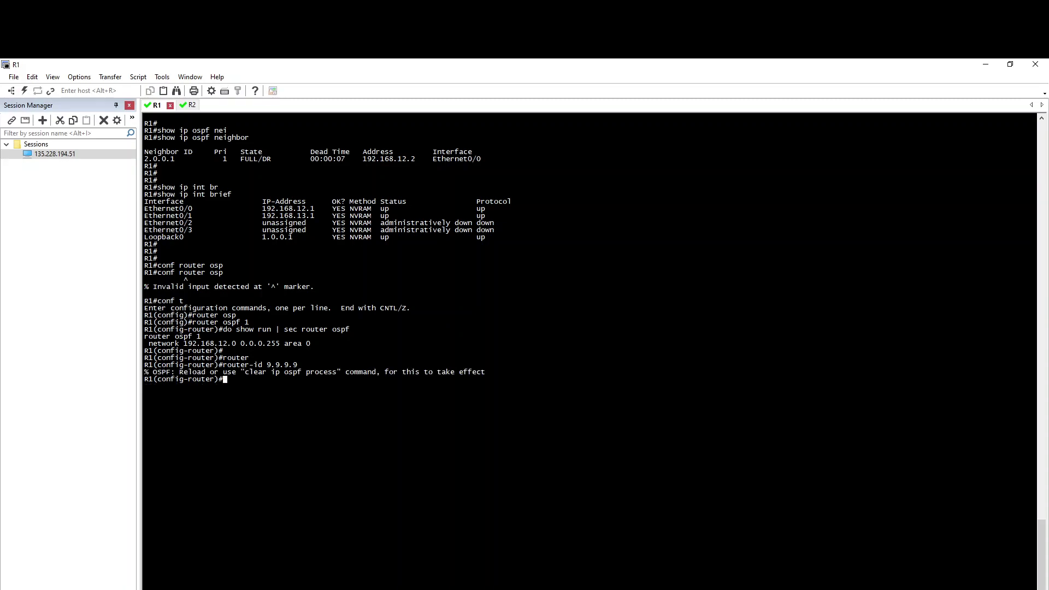
type("end")
key("Return")
key("Return")
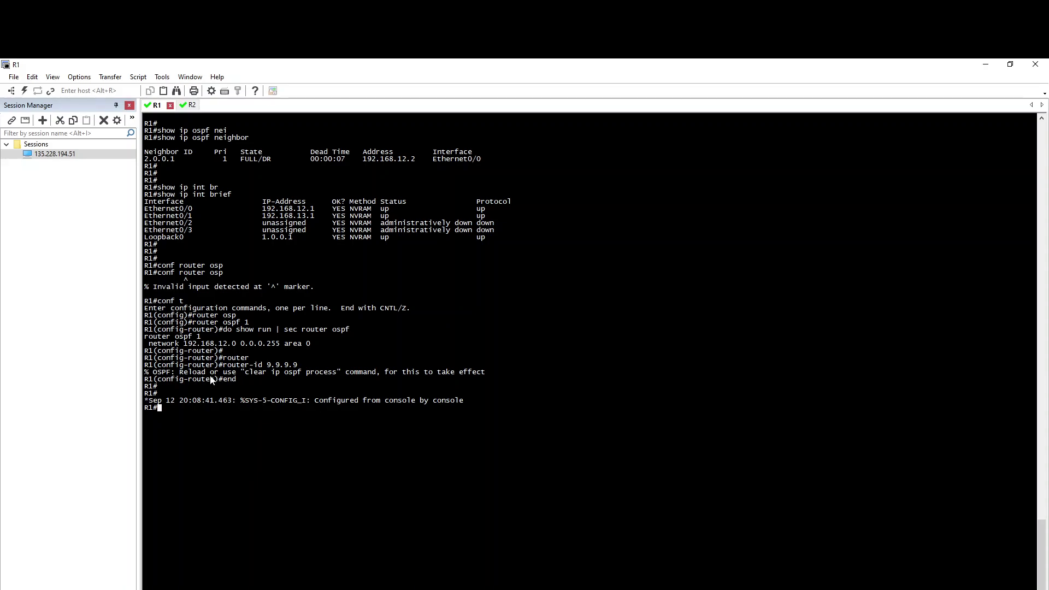
Paste 'clear ip ospf process' from the message and confirm the reset with yes.
left_click_drag(145, 372, 335, 373)
key("ctrl+c")
left_click(251, 377)
double_click(256, 372)
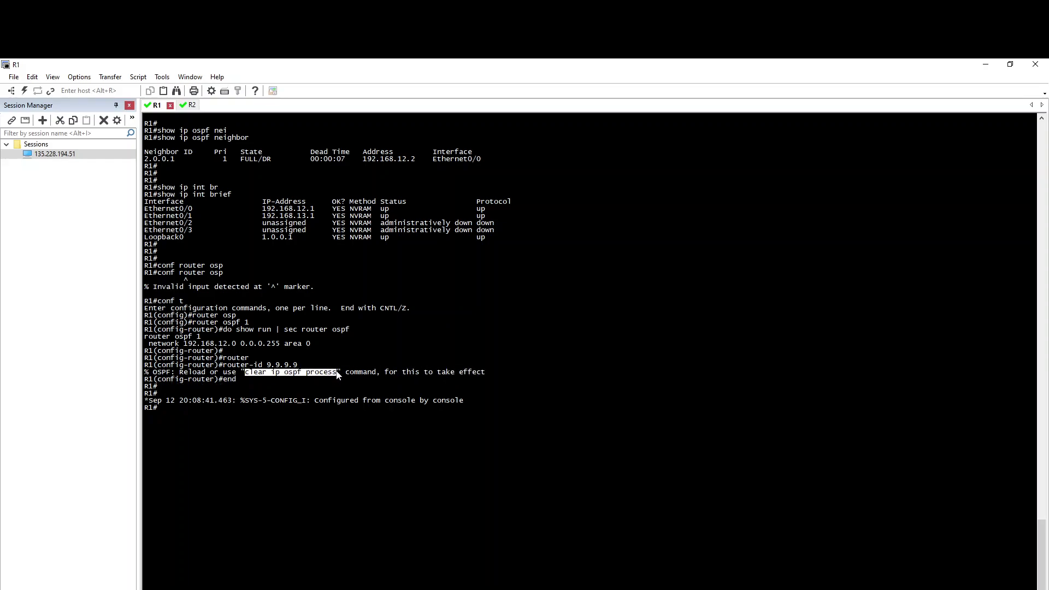
left_click(326, 434)
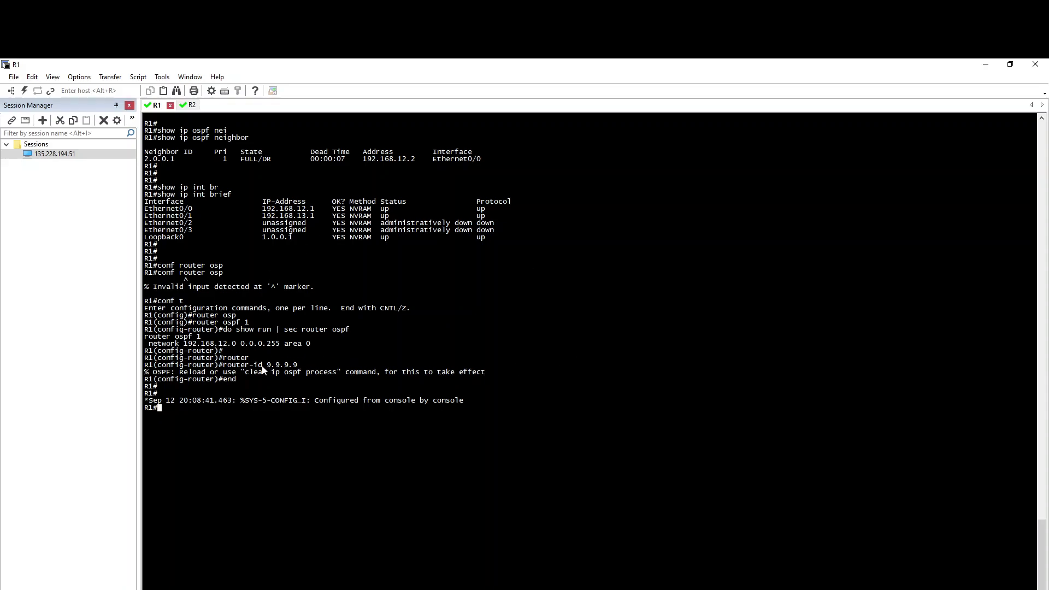
right_click(294, 407)
key("Return")
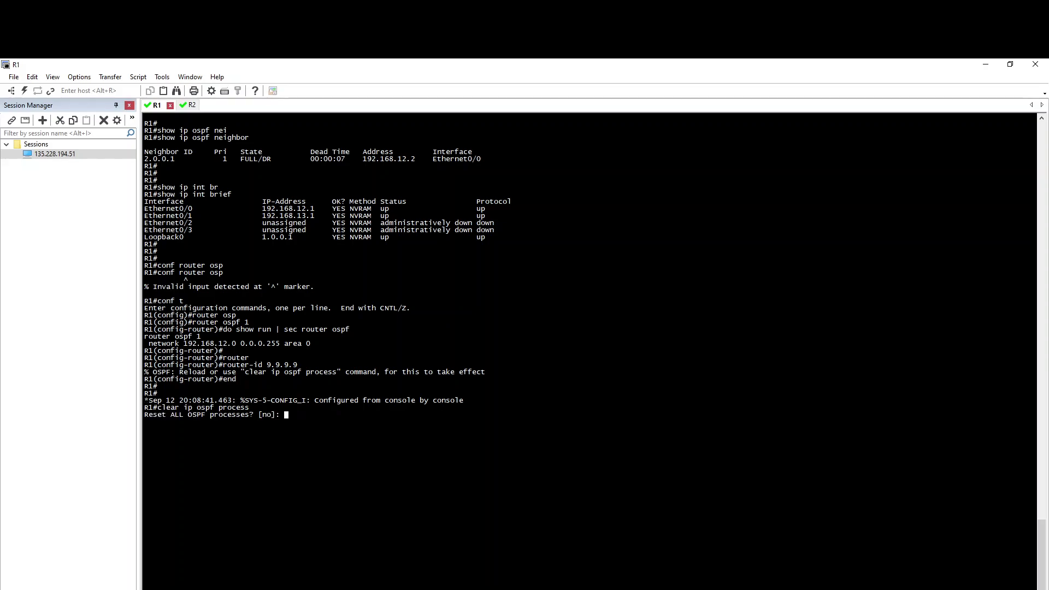
type("yes")
key("Return")
key("Return")
key("Return")
type("show ip")
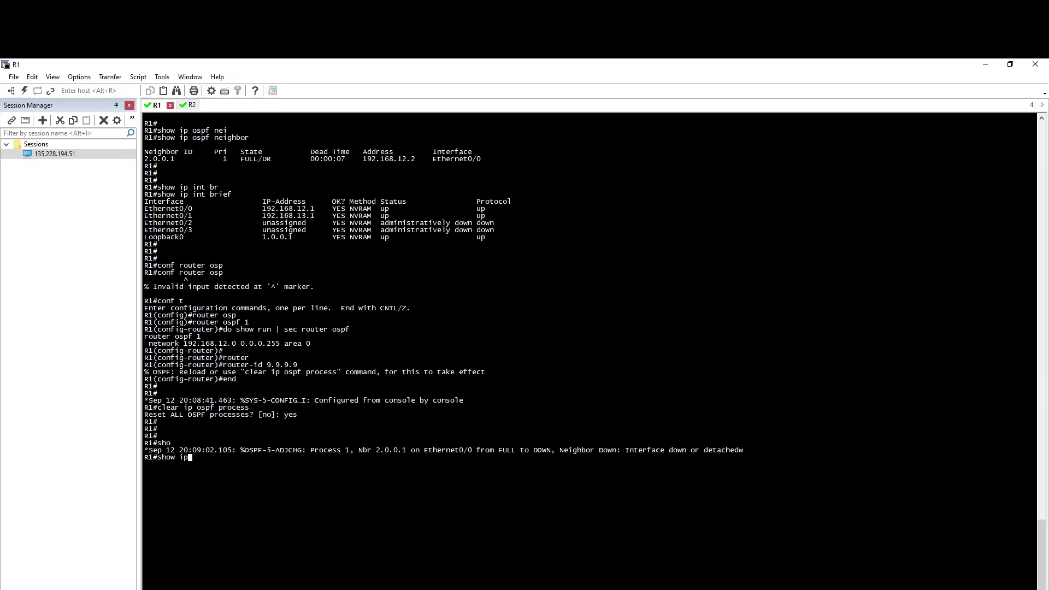
key("BackSpace")
key("BackSpace")
key("BackSpace")
key("BackSpace")
key("BackSpace")
key("BackSpace")
key("BackSpace")
key("BackSpace")
On R2, list OSPF neighbors, point out neighbor 9.9.9.9, then return to R1.
left_click(189, 105)
type("show ip o")
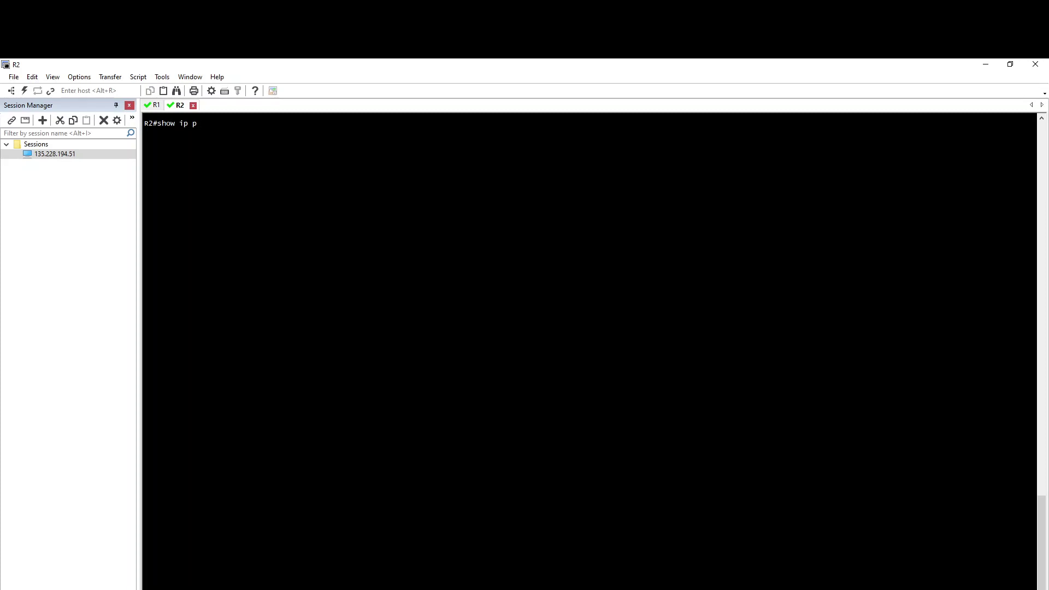
type("spf nei")
key("Tab")
key("Return")
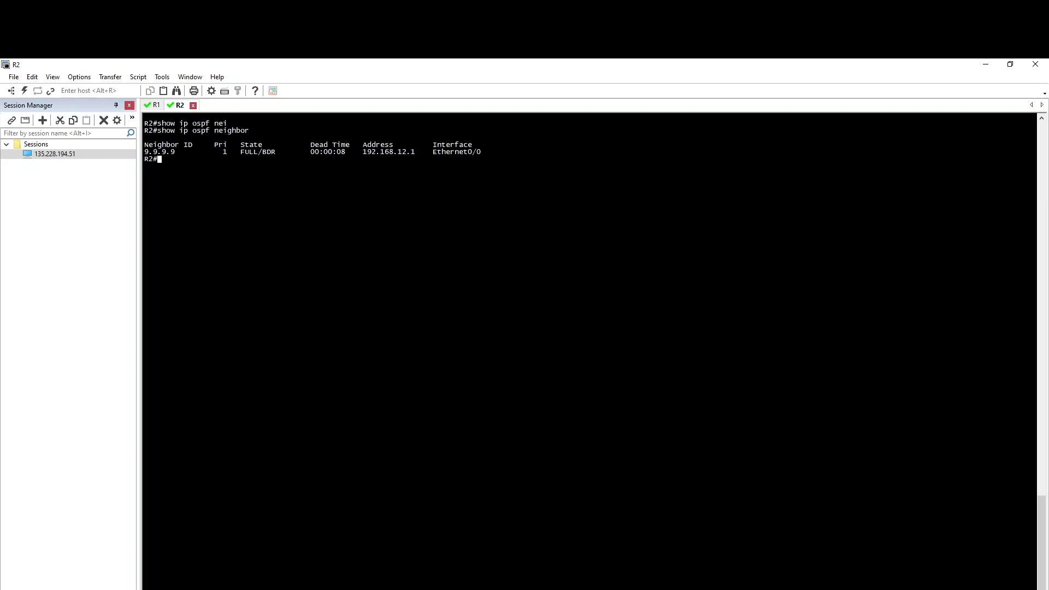
key("Return")
key("Return")
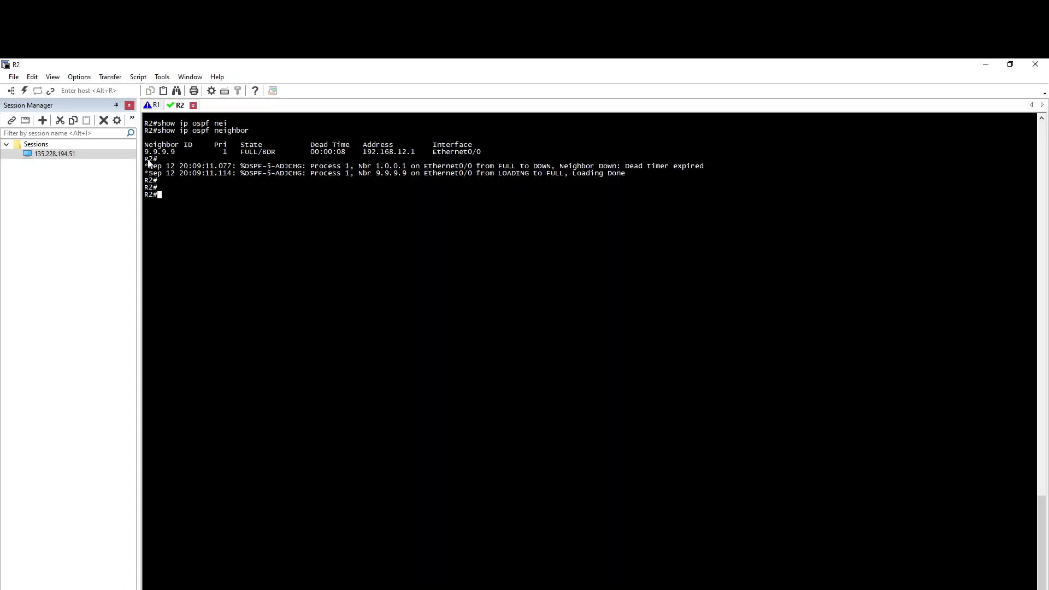
left_click_drag(176, 151, 145, 156)
left_click(196, 188)
left_click(153, 105)
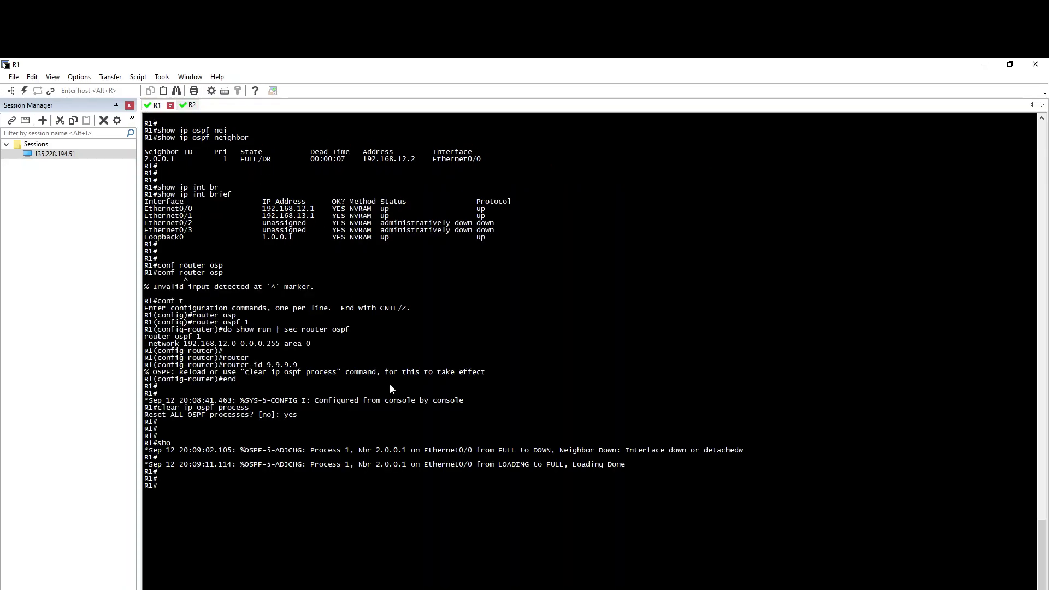
Remove the router-id from OSPF process 1 with no router-id and exit configuration.
type("conf t")
key("Return")
type("router ospf 1")
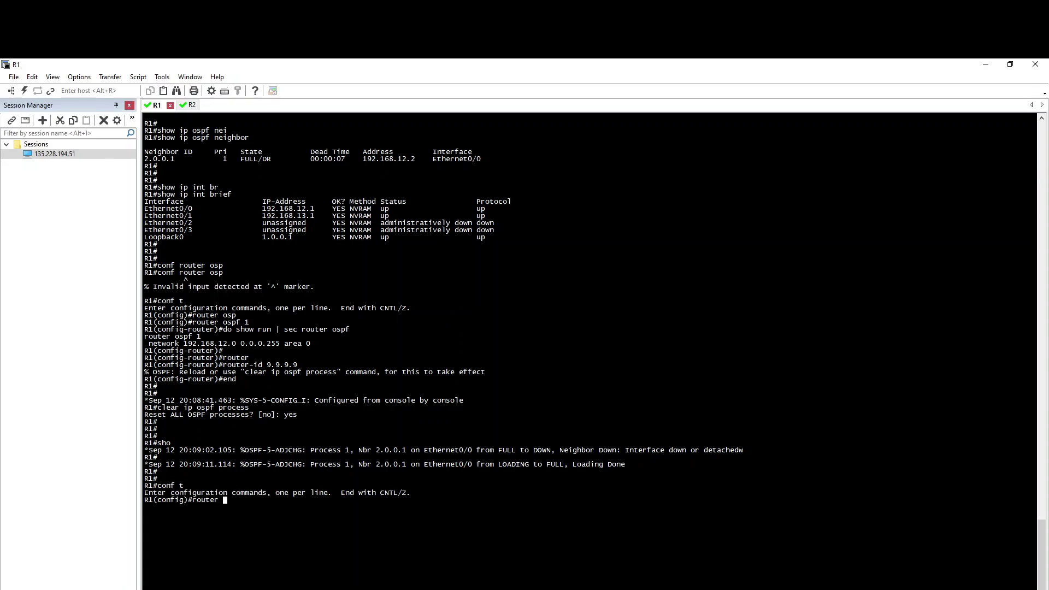
key("Return")
type("no router")
key("Tab")
key("Return")
type("end")
key("Return")
key("Return")
key("Return")
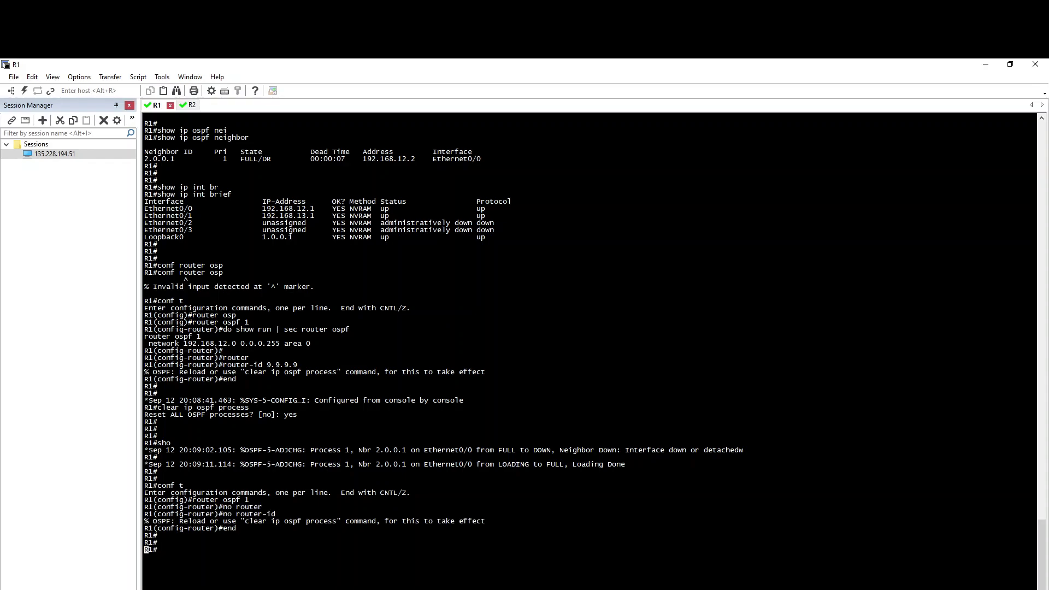
Re-enter global configuration mode with conf t.
type("con t")
key("Return")
type("conf t")
key("Return")
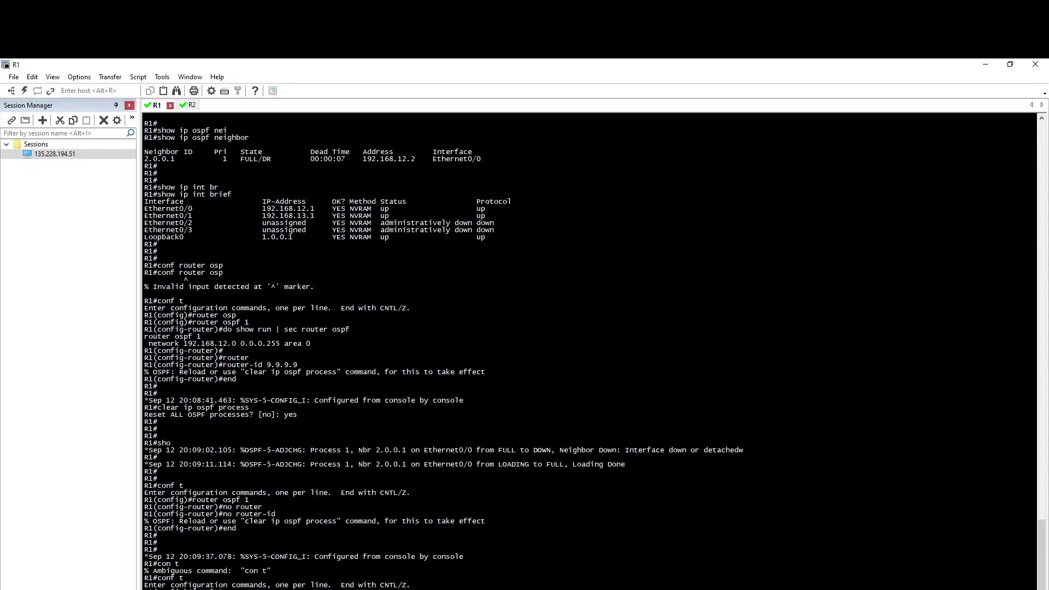
Give Loopback1 address 100.0.0.1 255.255.255.255, exit, and list interfaces briefly.
key("Return")
type("ip add")
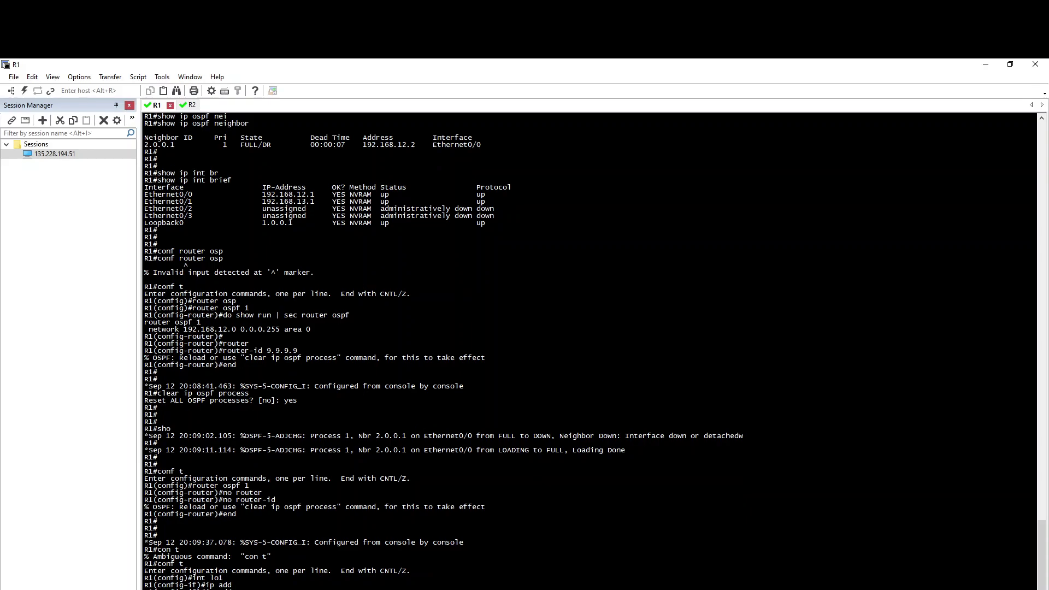
type("100.0.0.1 255.255.255.255")
key("Return")
key("Return")
key("Return")
type("end")
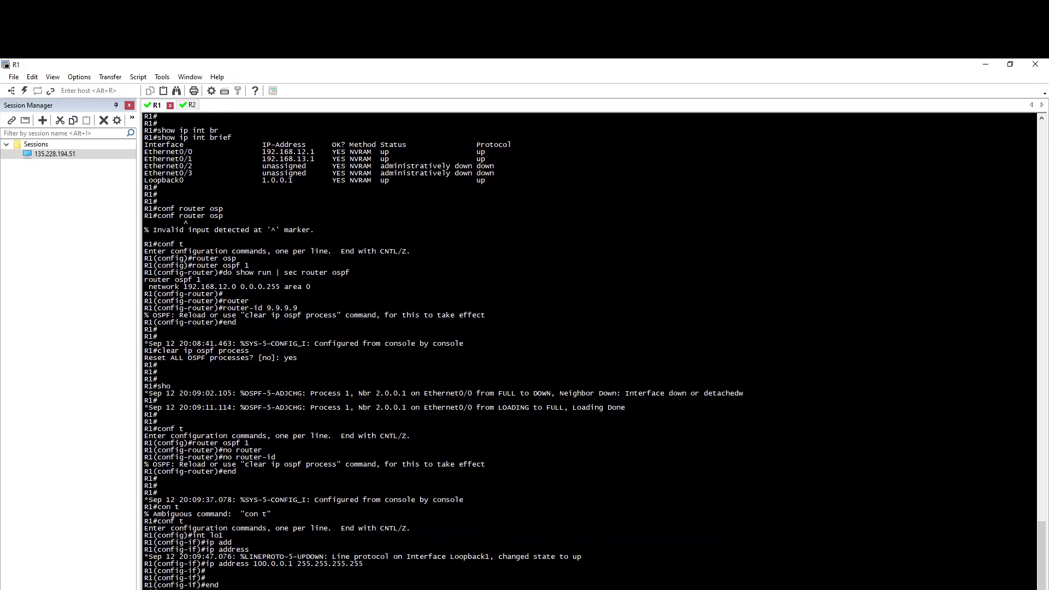
key("Return")
key("Return")
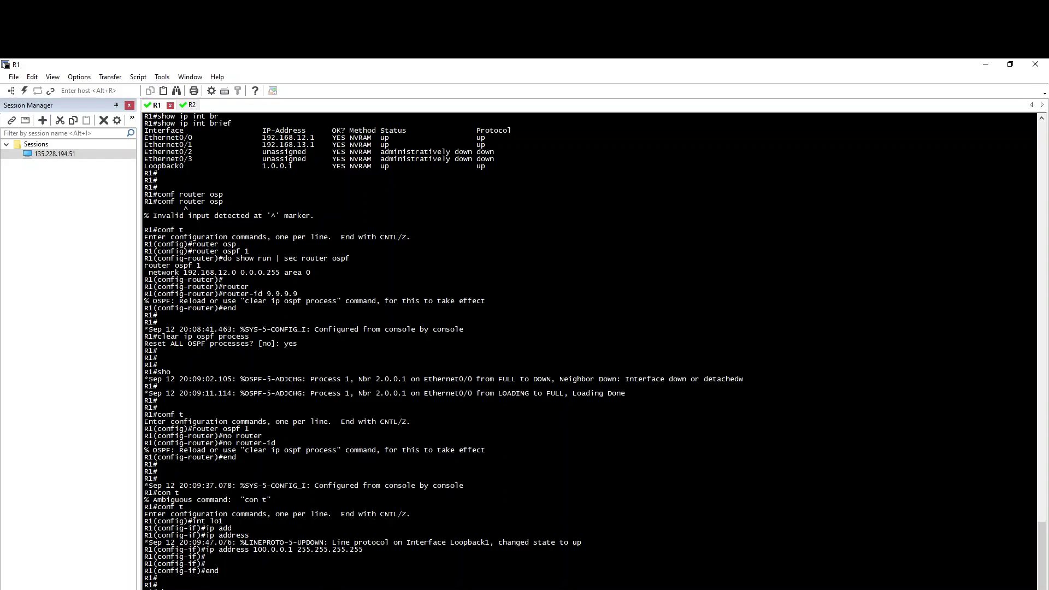
key("Tab")
key("Return")
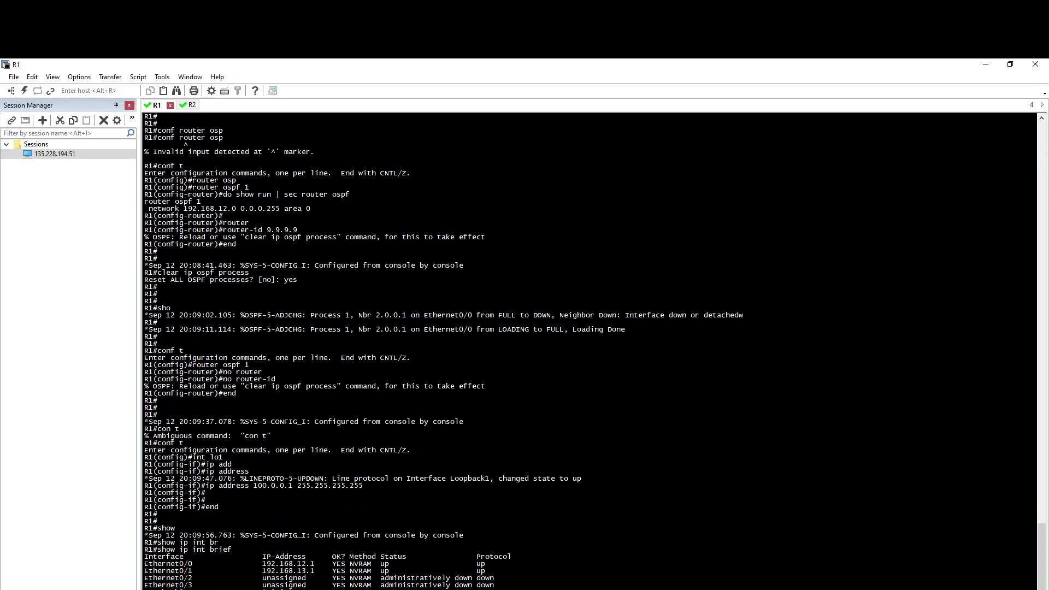
Reset R1's OSPF process, confirming with y.
key("Return")
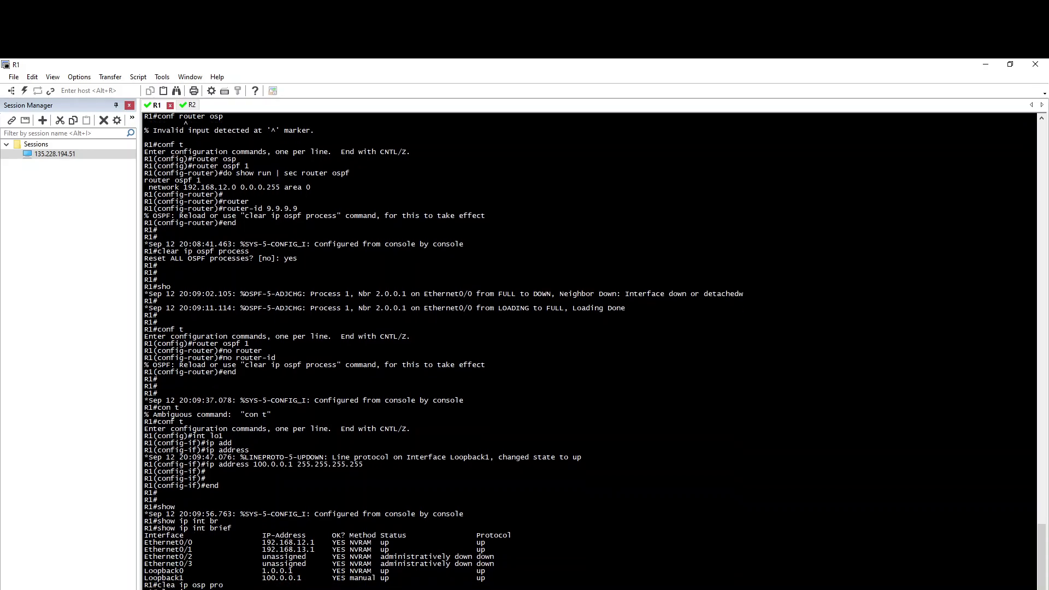
type("y")
key("Return")
key("Return")
key("Return")
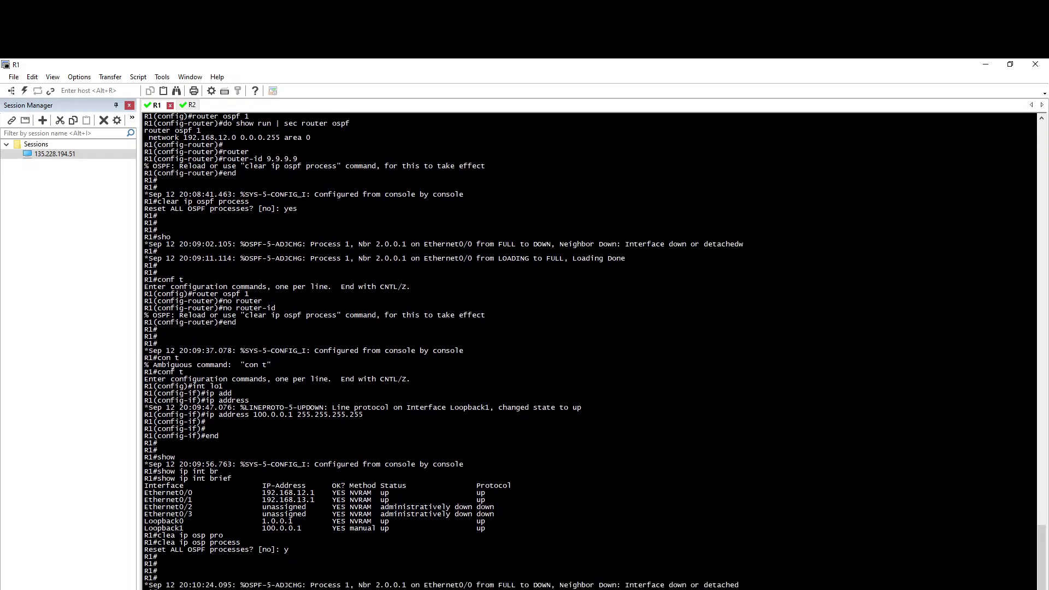
key("Return")
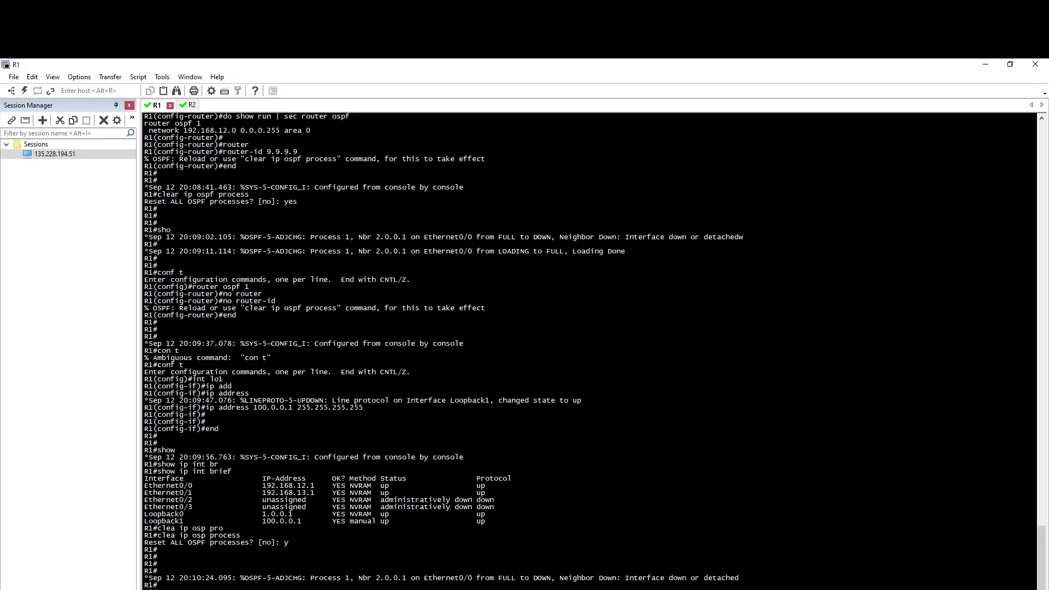
key("Return")
key("Return")
key("Return")
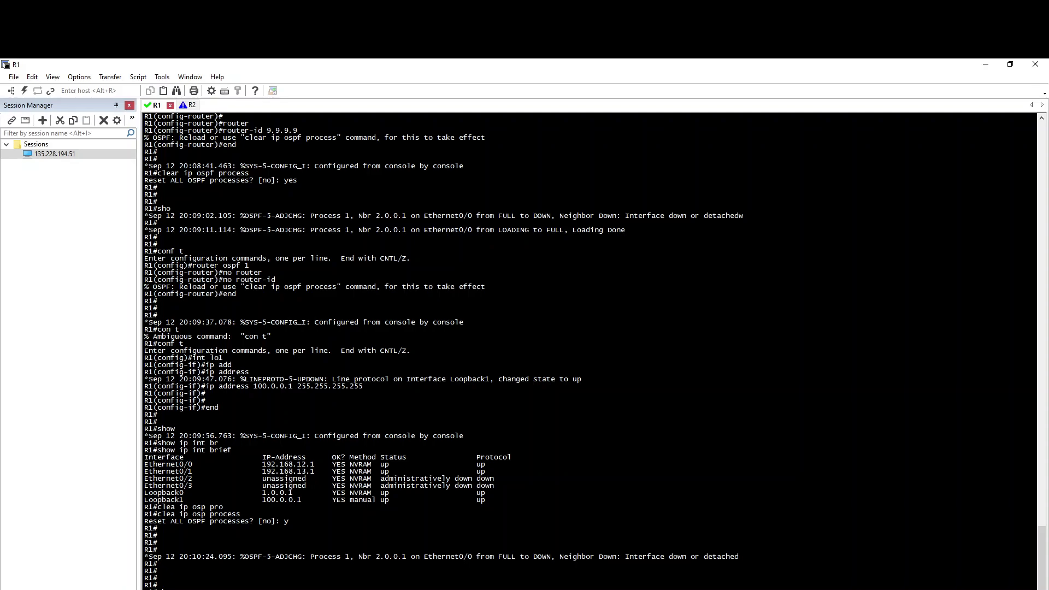
List R1's OSPF neighbors, then the detailed neighbor information.
type("show ip ospf nei")
key("Tab")
key("Return")
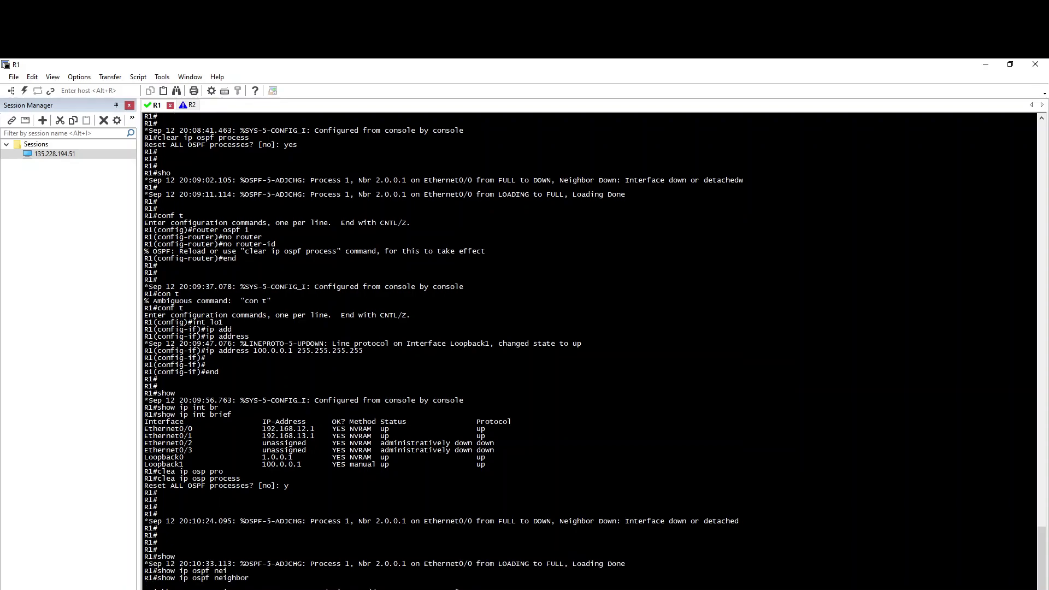
key("Up")
type("de")
key("Tab")
key("Return")
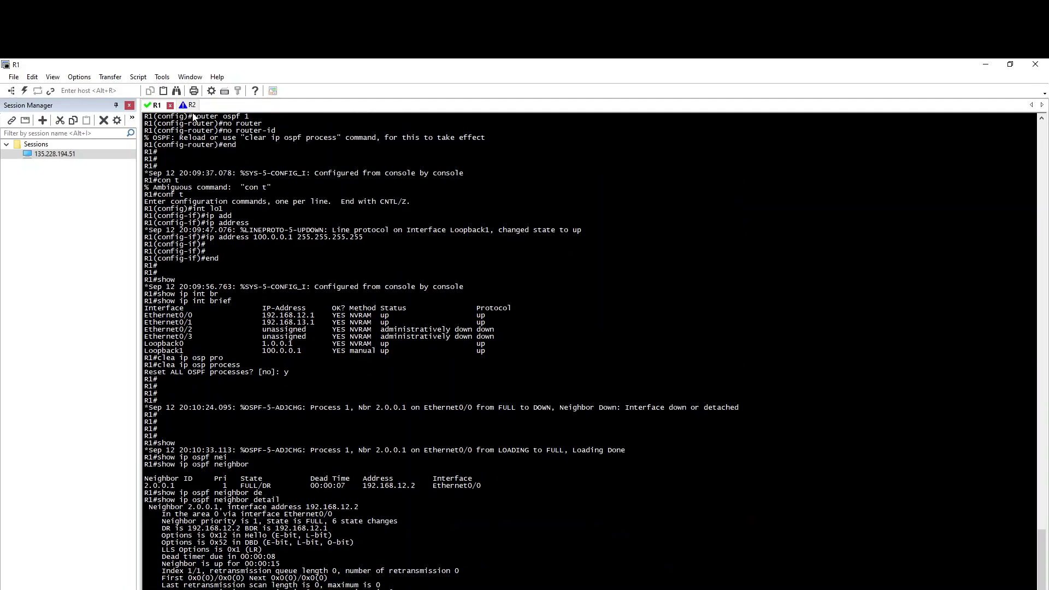
On R2, list OSPF neighbors, highlight neighbor ID 100.0.0.1, then return to R1.
left_click(190, 105)
key("Return")
type("s")
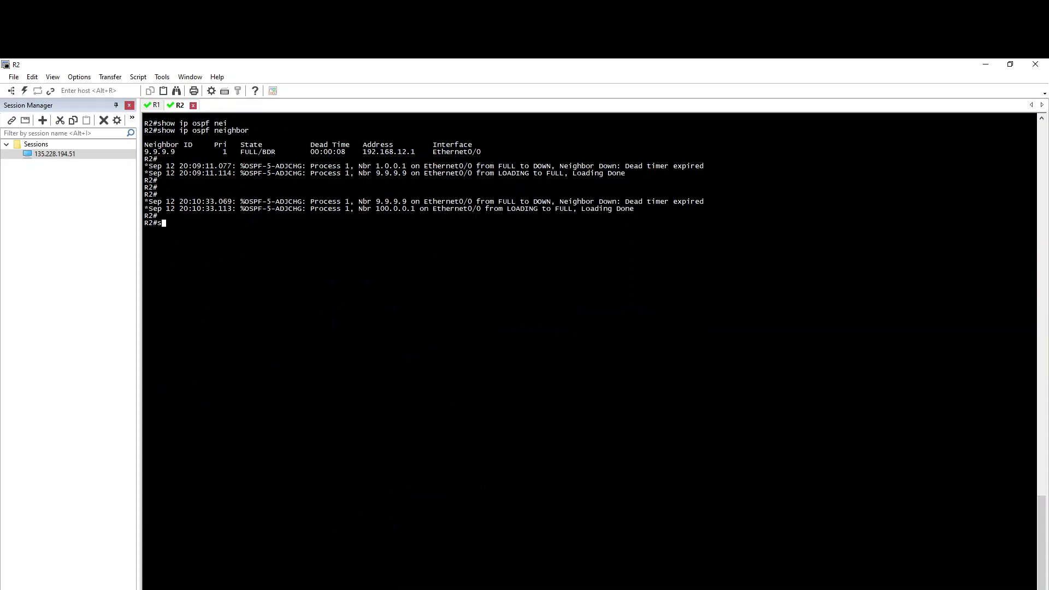
type("how ip ospf nei")
key("Return")
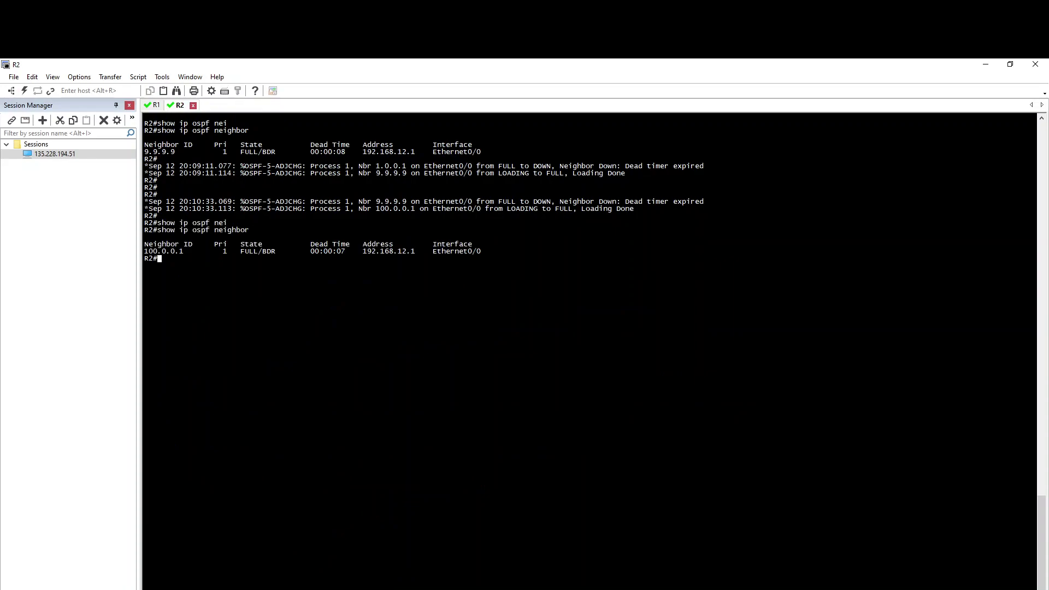
double_click(182, 253)
left_click(155, 105)
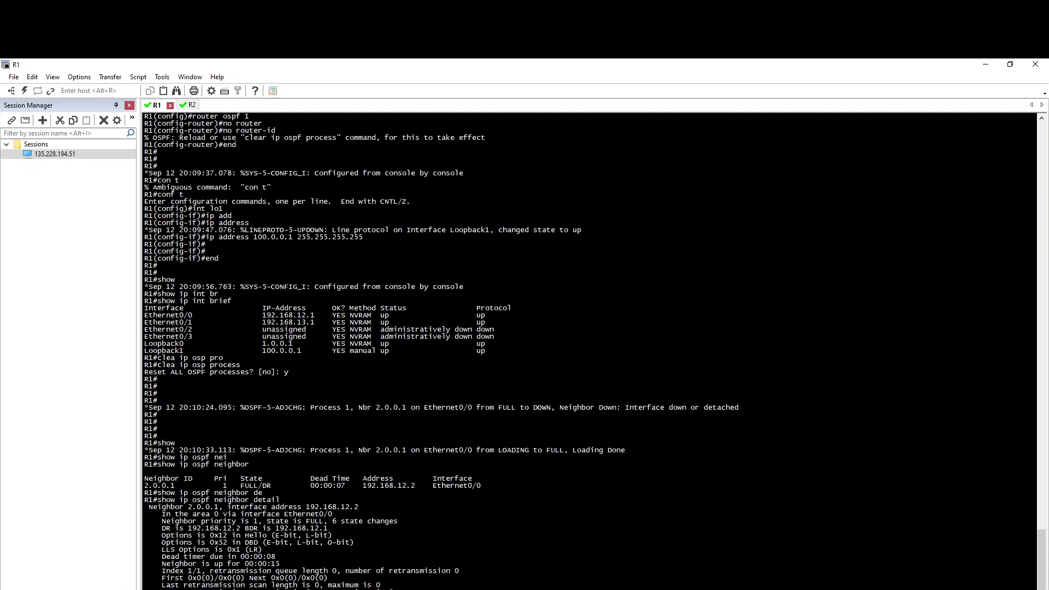
Display R1's OSPF database and highlight the router ID 100.0.0.1 lines.
key("Return")
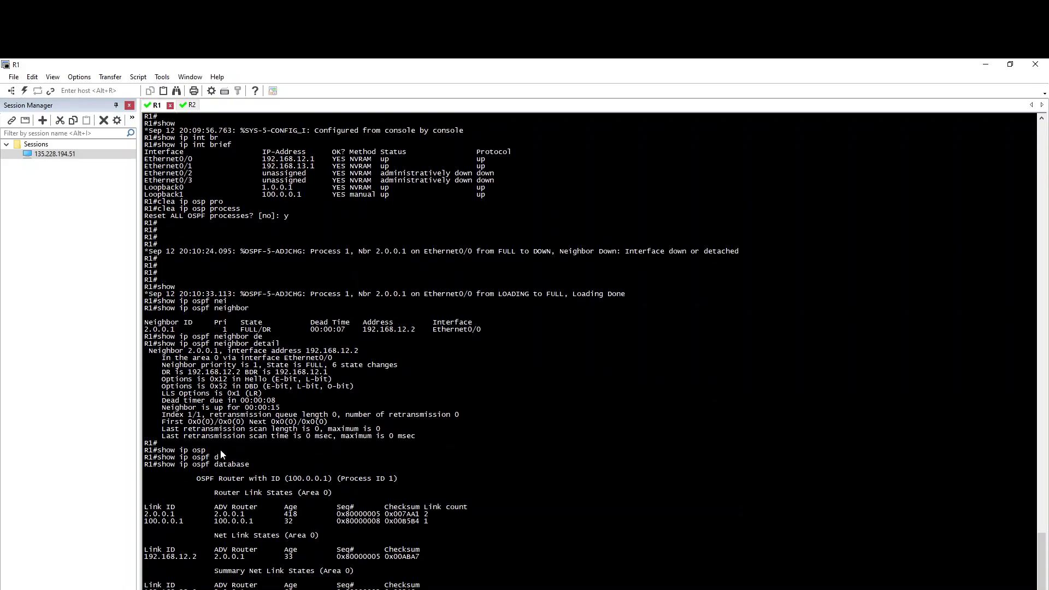
left_click_drag(145, 522, 261, 524)
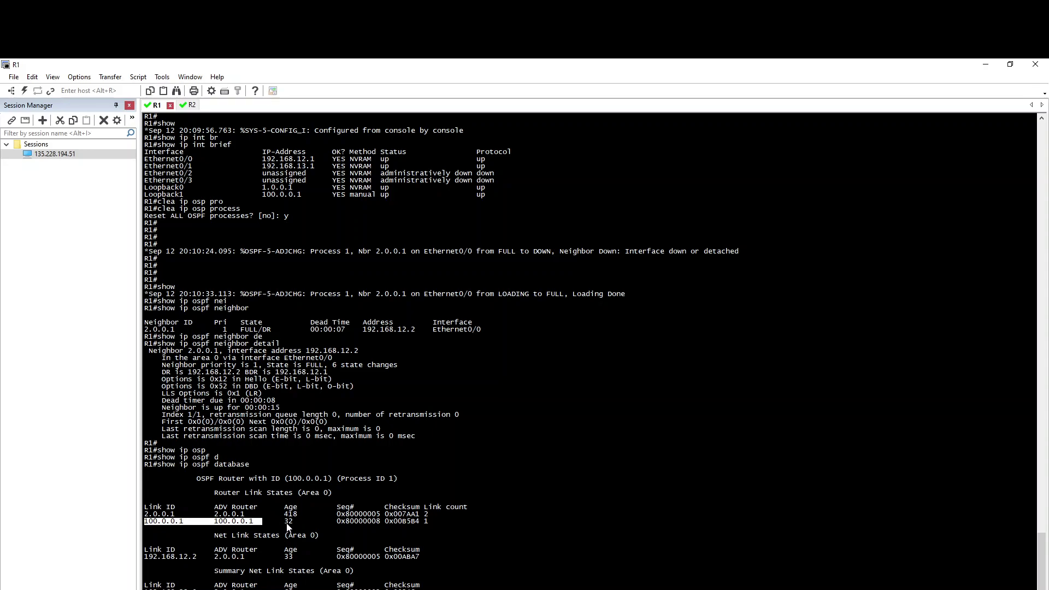
left_click(366, 504)
left_click_drag(198, 479, 398, 481)
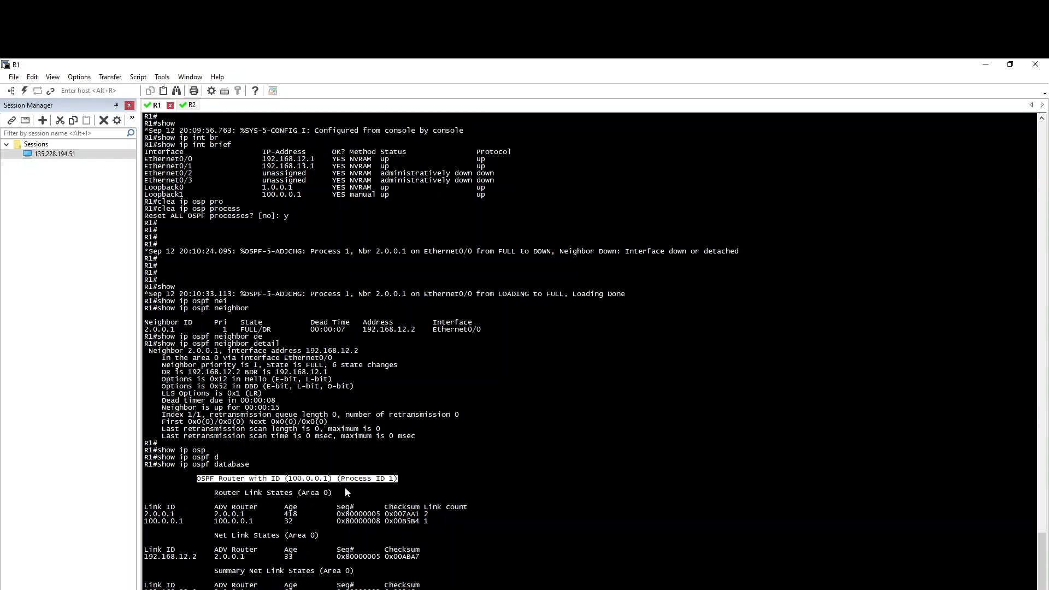
left_click(288, 481)
left_click_drag(289, 481, 329, 481)
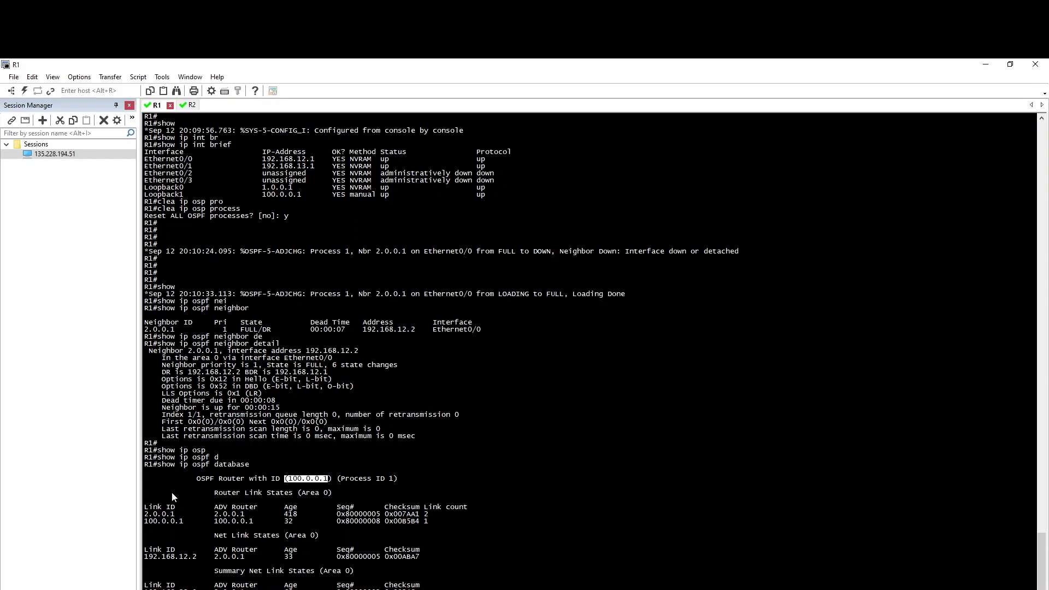
Highlight the Router Link States section and router ID 100.0.0.1, then add fresh prompts.
left_click_drag(166, 486, 437, 587)
left_click(456, 587)
left_click_drag(288, 481, 330, 484)
left_click(487, 562)
key("Return")
key("Return")
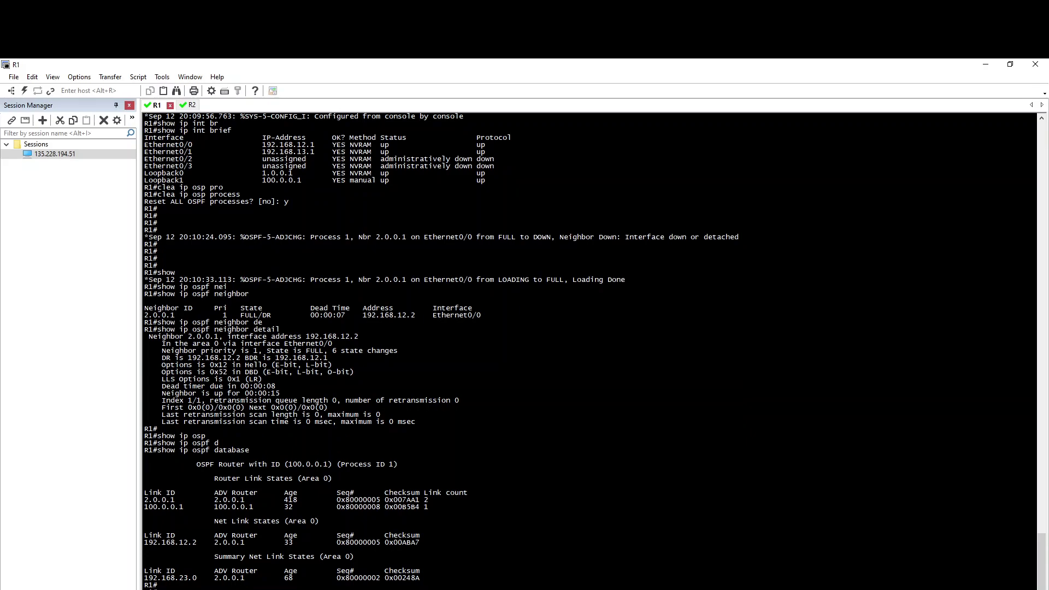
key("Return")
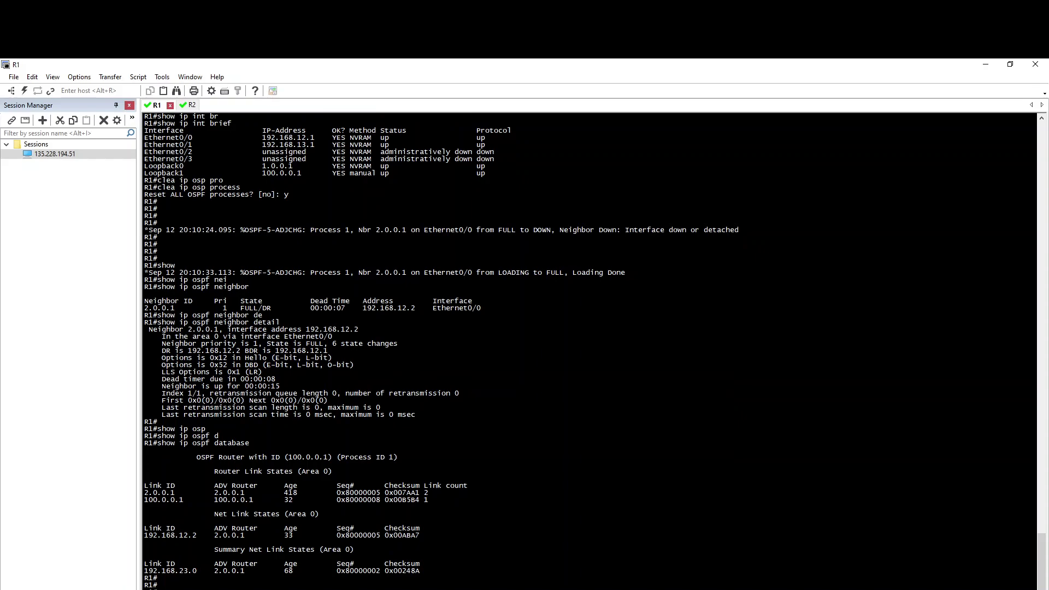
key("Return")
key("Return")
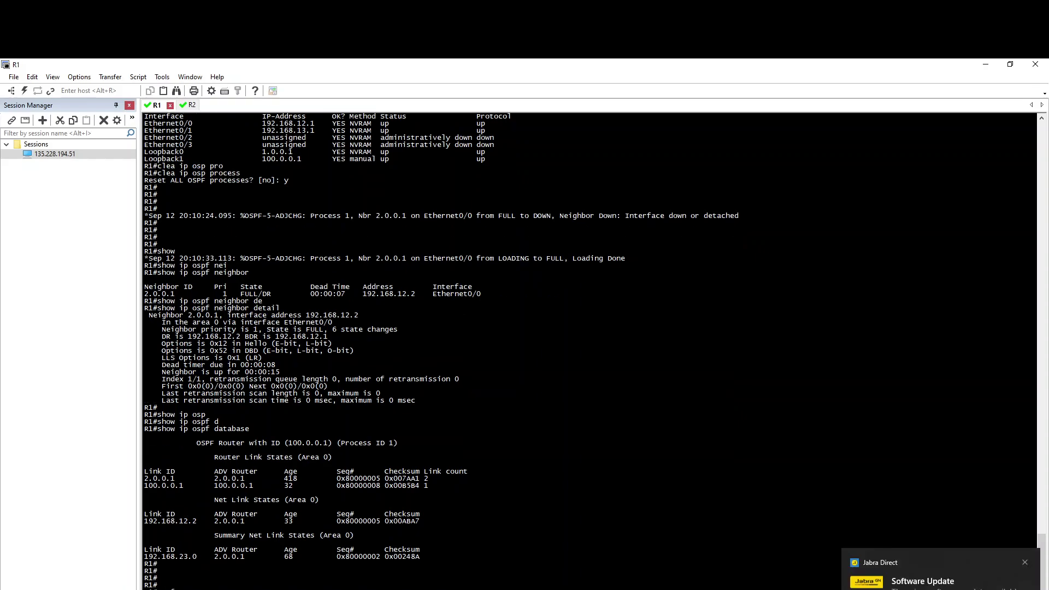
Delete Loopback0 and Loopback1 from global configuration mode and exit.
type("conf t")
key("Return")
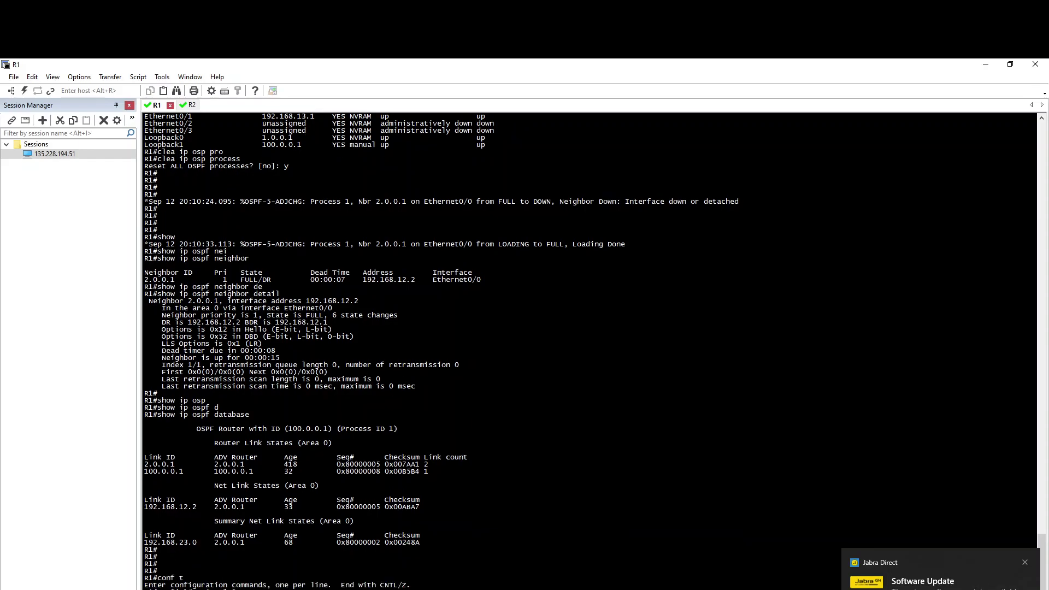
key("shift+Insert")
Reset R1's OSPF process with clear ip ospf process, then run show ip int.
type("clear")
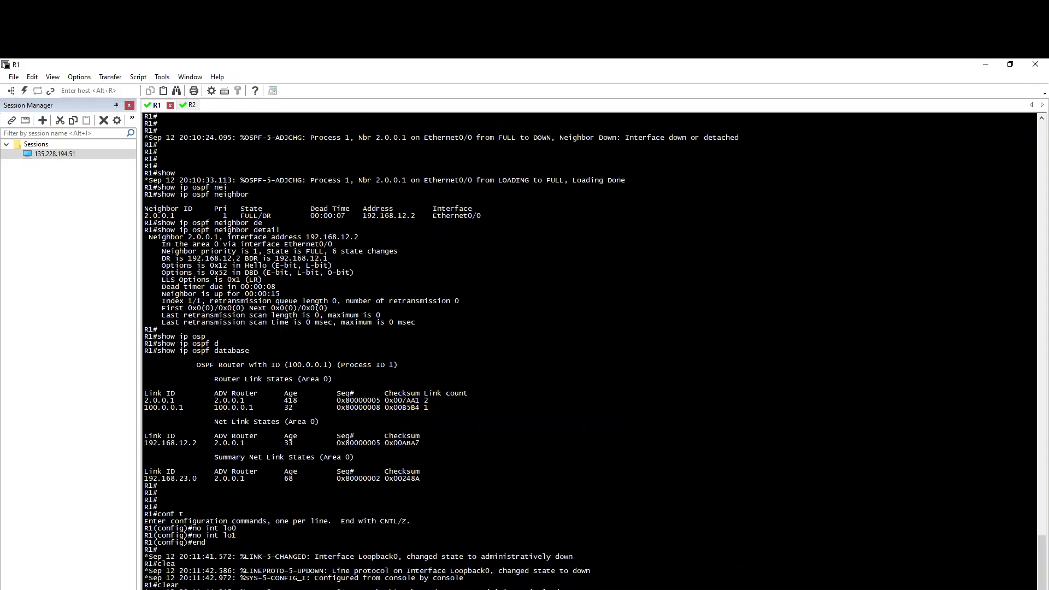
type(" ip ospf pro")
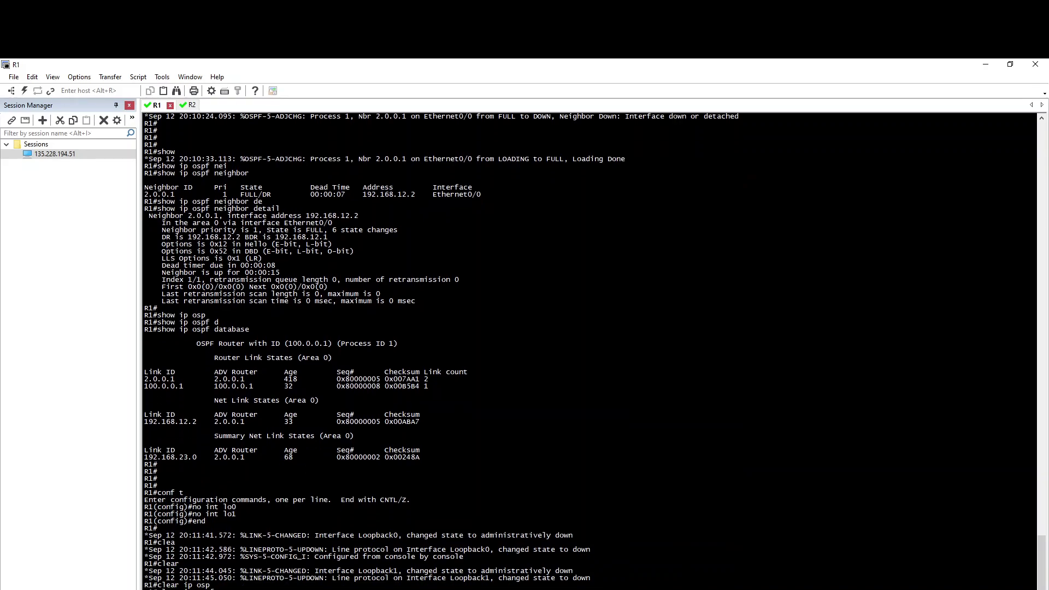
key("Tab")
type("pro")
key("Tab")
key("Return")
type("y")
key("Return")
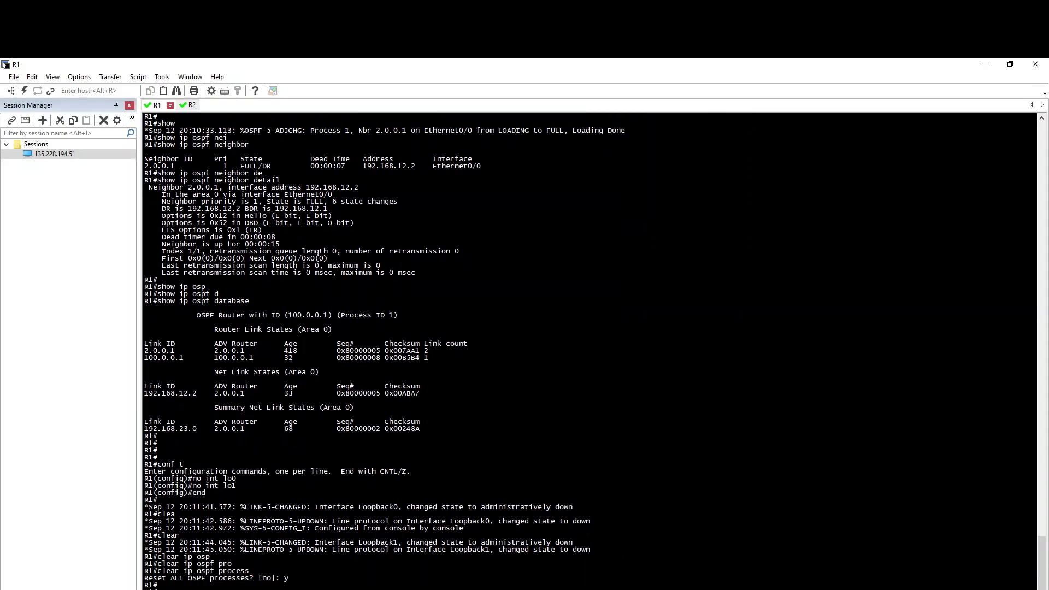
key("Return")
key("Return")
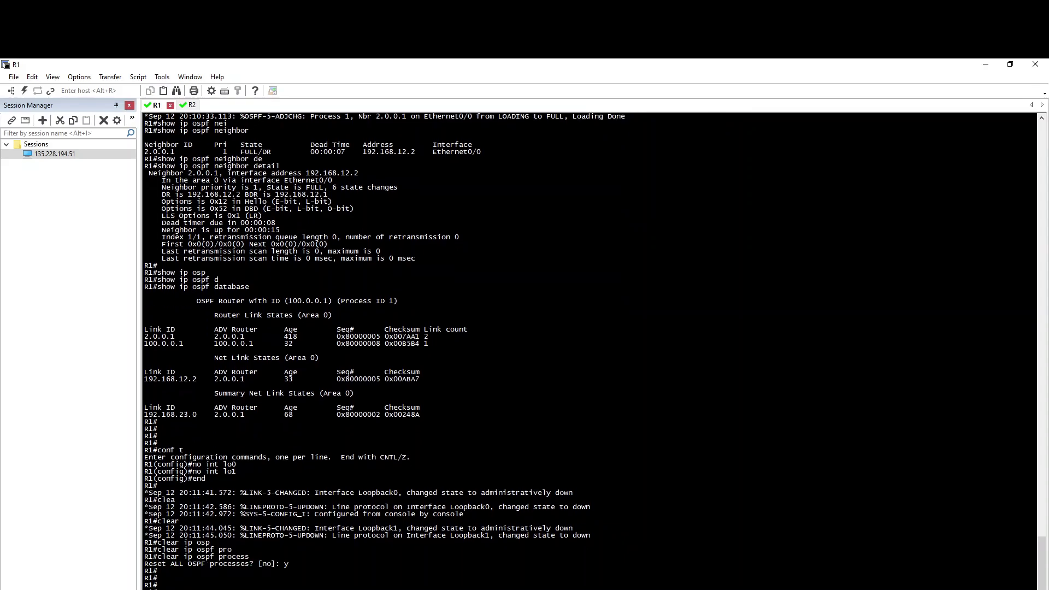
type("show ip int")
key("Return")
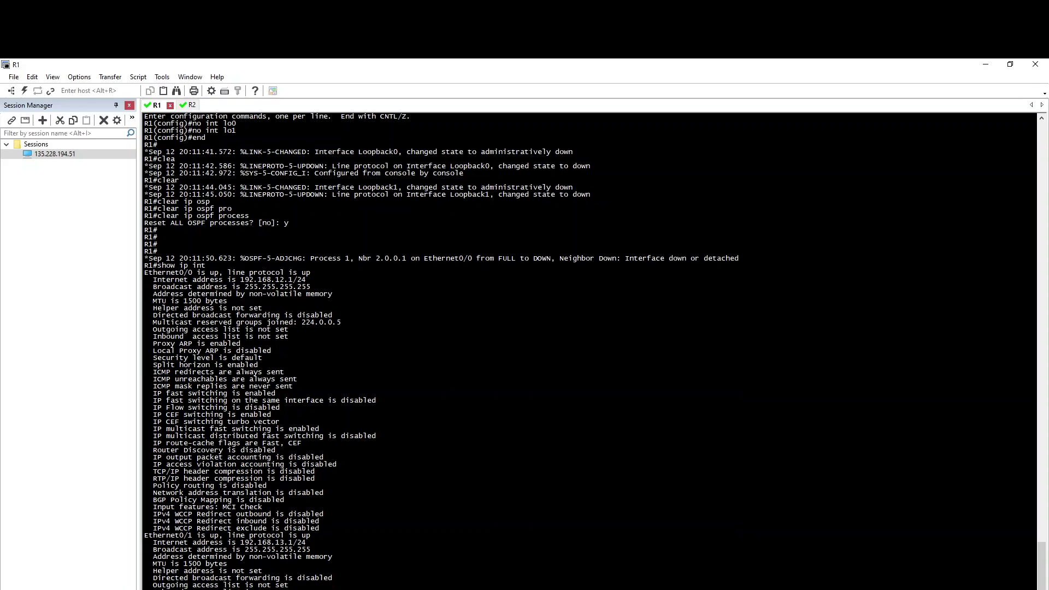
List R1's interfaces with 'show ip int brief', confirming no loopbacks remain and the neighbor reloaded.
type("show ip int br")
key("Tab")
key("Return")
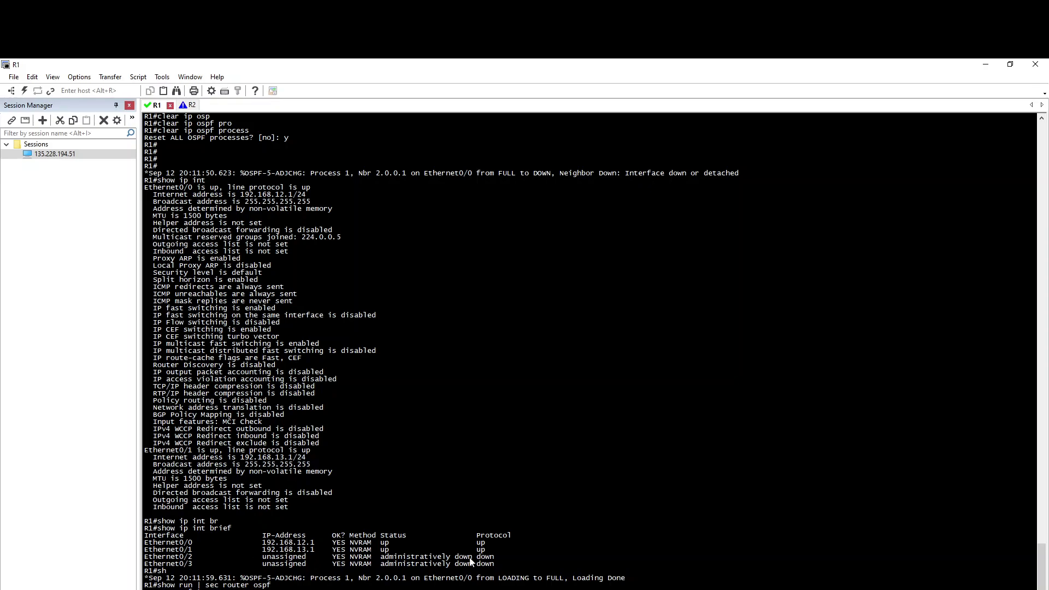
left_click_drag(565, 571, 182, 524)
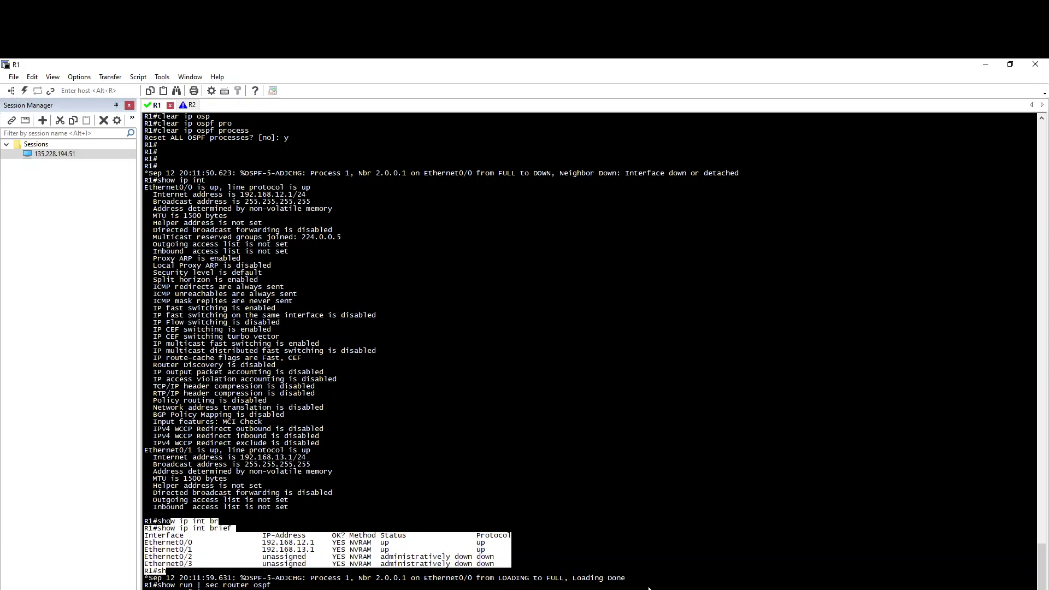
triple_click(202, 577)
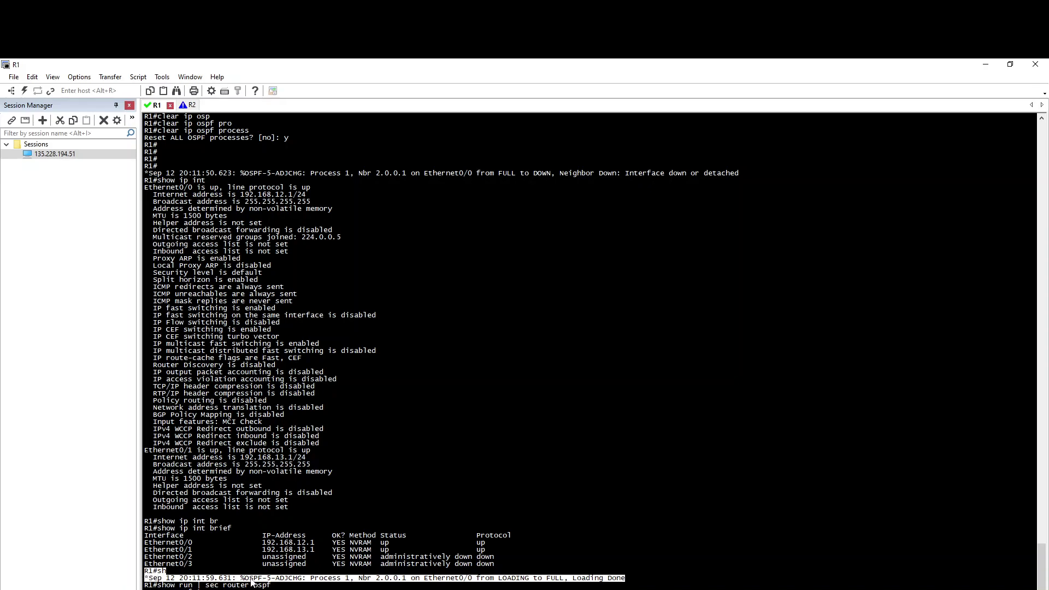
Display R1's OSPF database, now reporting router ID 192.168.13.1.
left_click(268, 586)
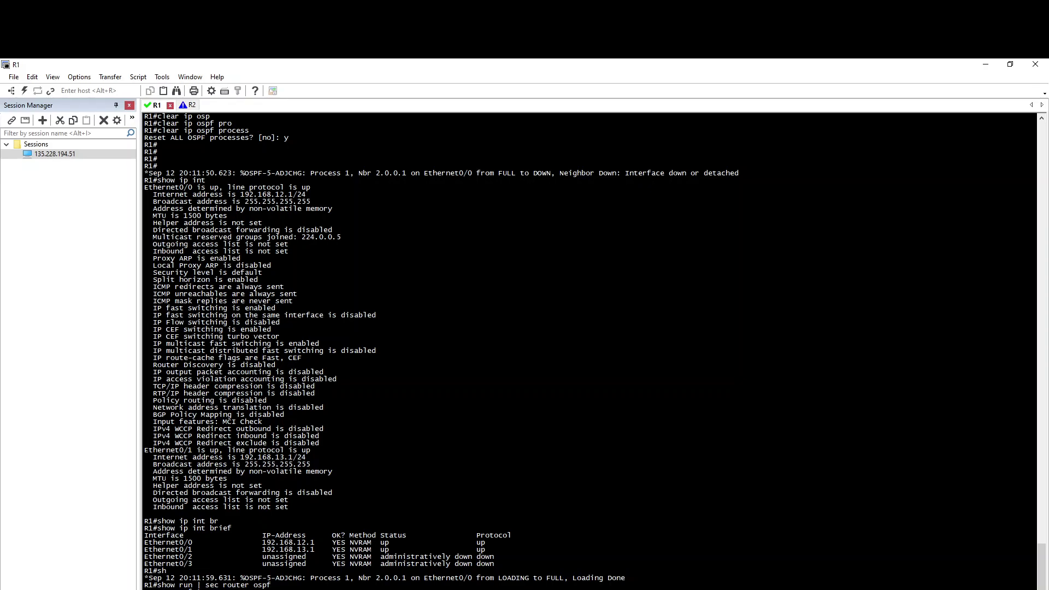
type("show ip ospf da")
key("Return")
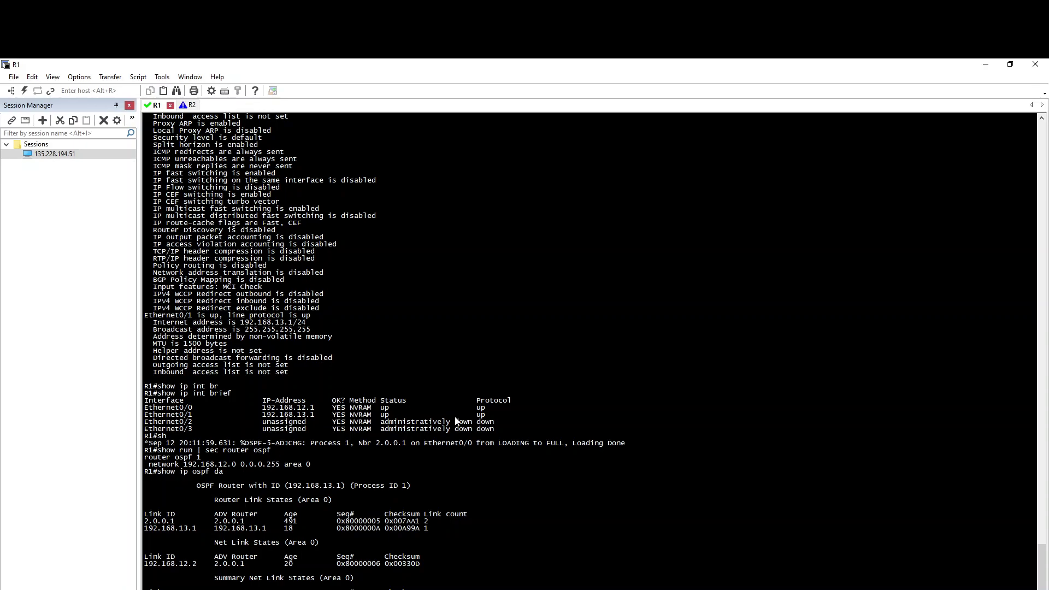
left_click_drag(490, 417, 129, 410)
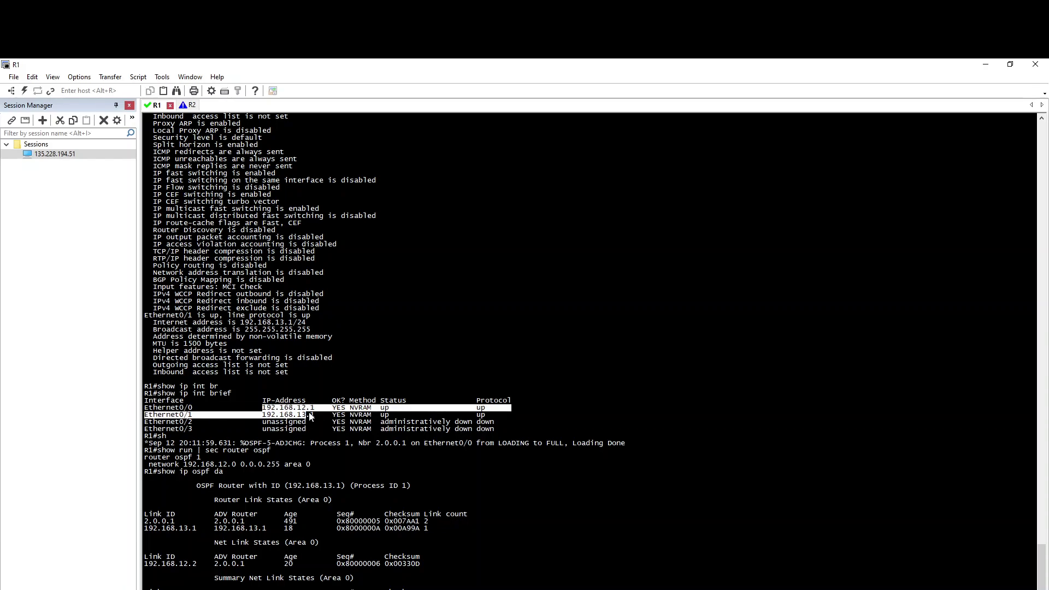
left_click_drag(315, 415, 263, 415)
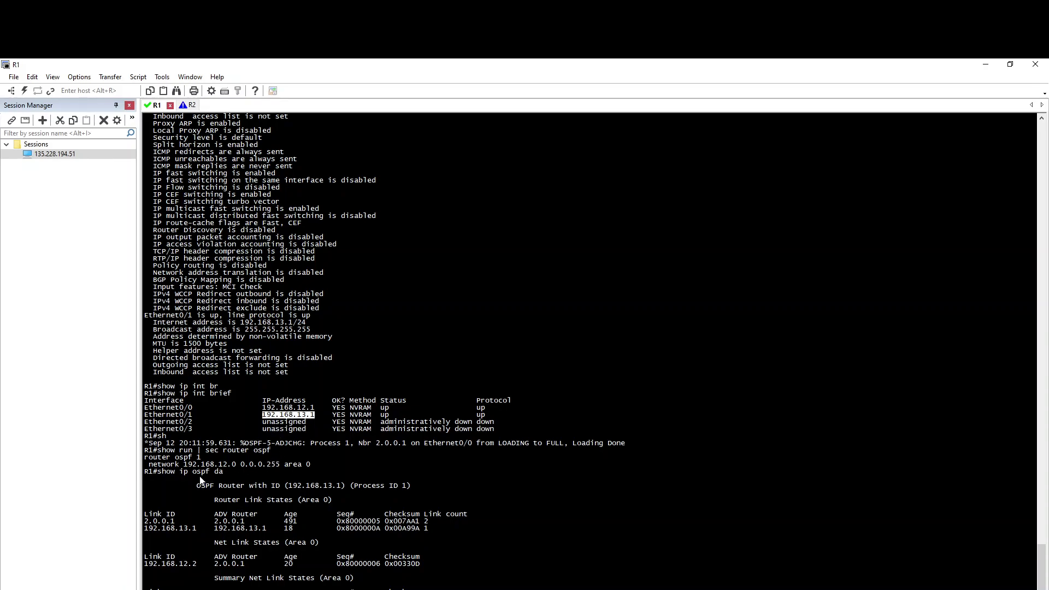
left_click_drag(284, 488, 342, 488)
left_click(442, 481)
scroll(590, 350, "down", 2)
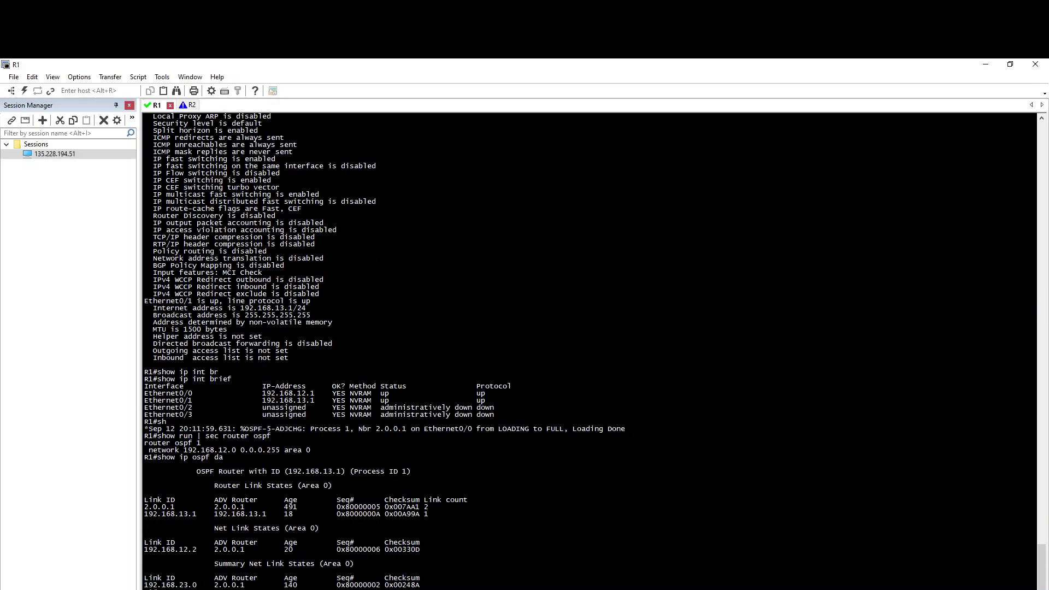